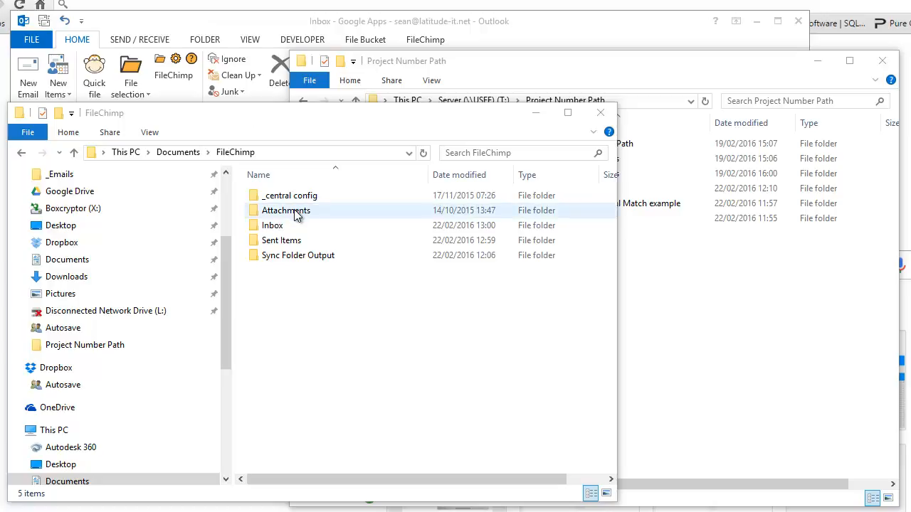
Review the autosave paths for incoming and sent emails in Outlook's FileChimp add-in settings and close them.
{"action": "left_click", "coordinate": [183, 49]}
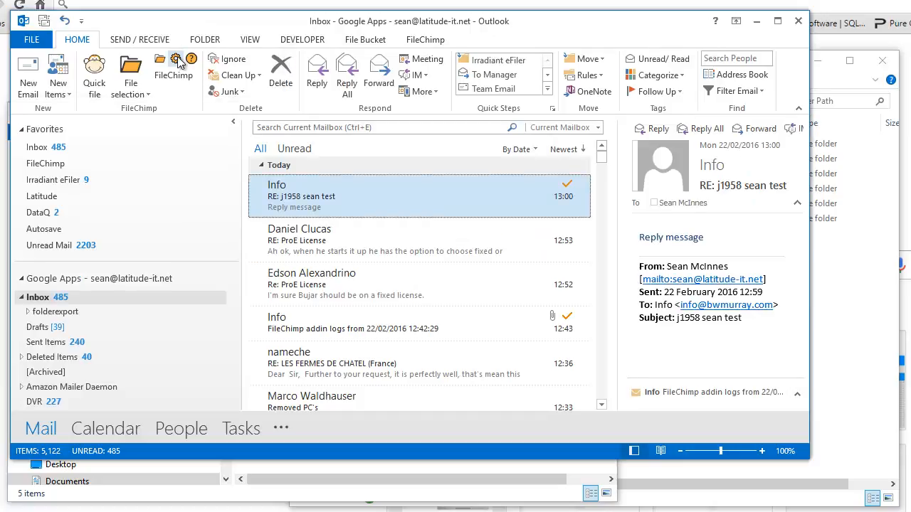
{"action": "left_click", "coordinate": [176, 59]}
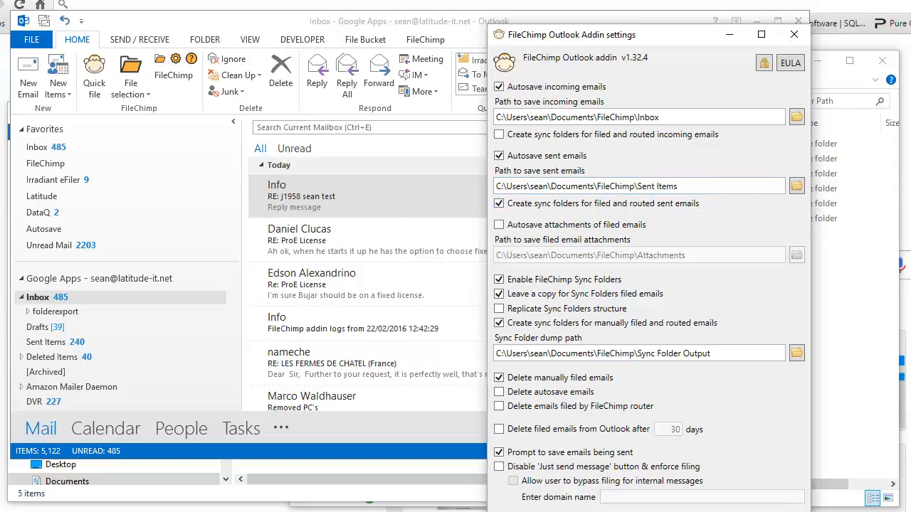
{"action": "key", "text": "Escape"}
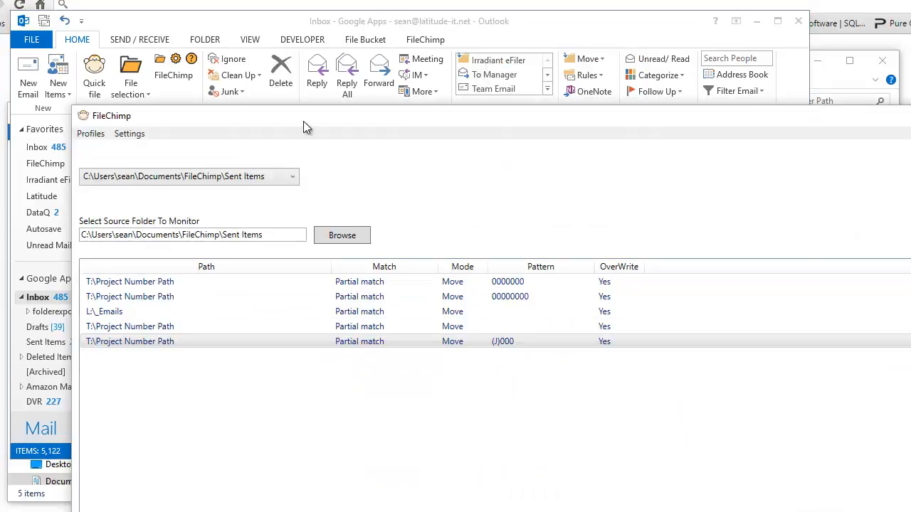
Open the Sent Items profile's first rule, with pattern 0000000, in FileChimp and check its destination folder.
{"action": "left_click_drag", "start_coordinate": [303, 121], "coordinate": [270, 38]}
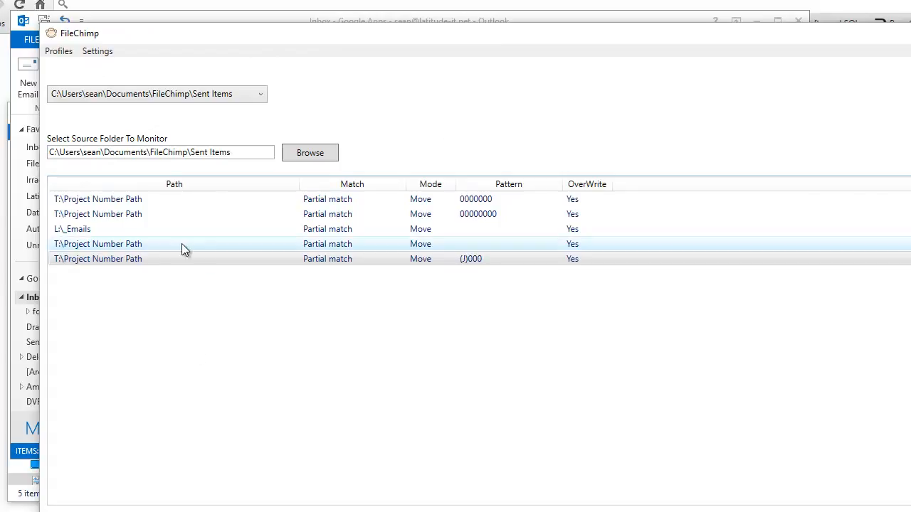
{"action": "left_click", "coordinate": [147, 199]}
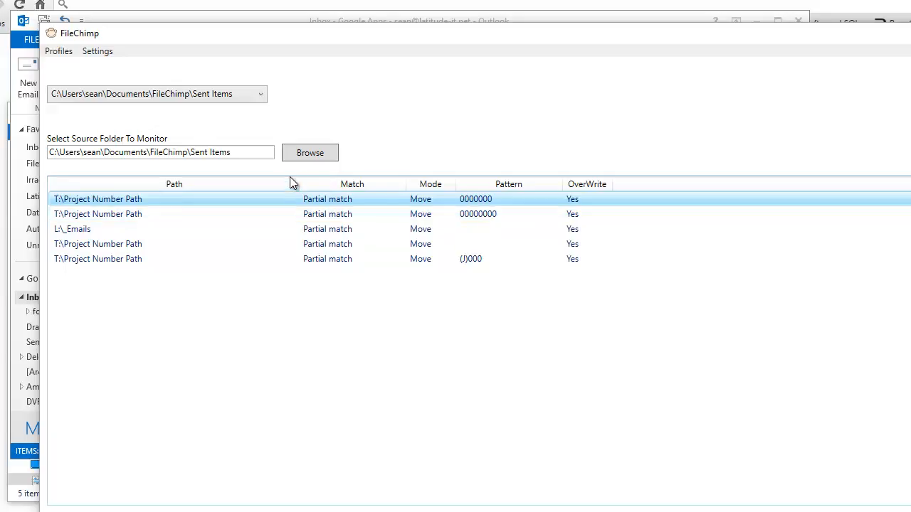
{"action": "left_click_drag", "start_coordinate": [235, 153], "coordinate": [25, 160]}
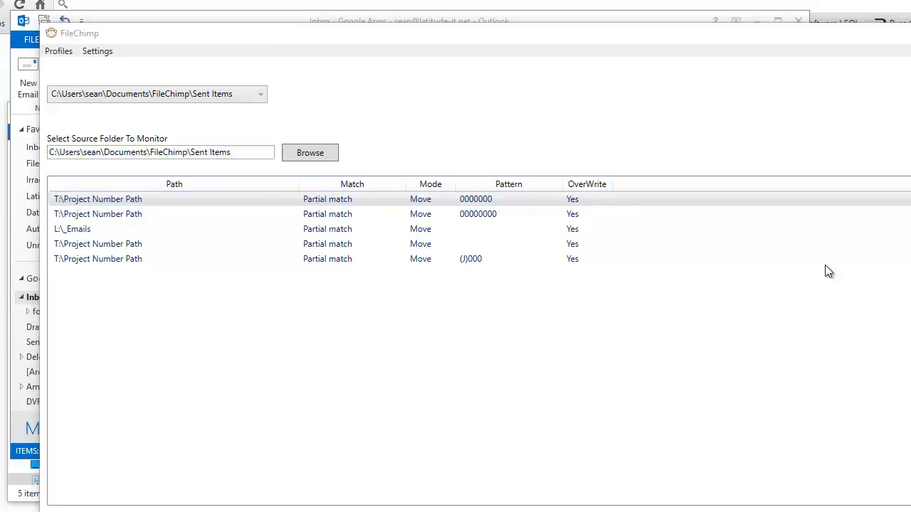
{"action": "left_click_drag", "start_coordinate": [1, 107], "coordinate": [455, 78]}
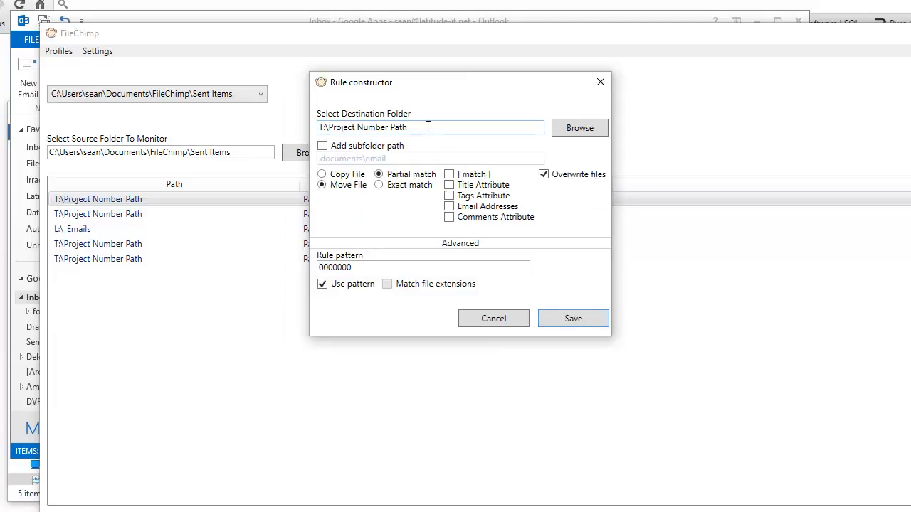
{"action": "left_click_drag", "start_coordinate": [427, 127], "coordinate": [318, 127]}
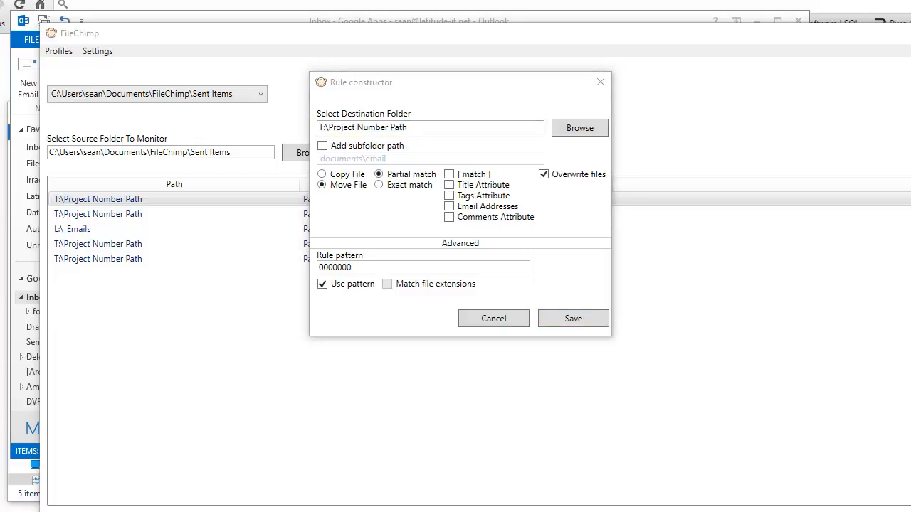
Examine the 7 Digit and 8 Digit Project paths folders under T:\Project Number Path in File Explorer and minimise the window.
{"action": "left_click_drag", "start_coordinate": [0, 32], "coordinate": [436, 39]}
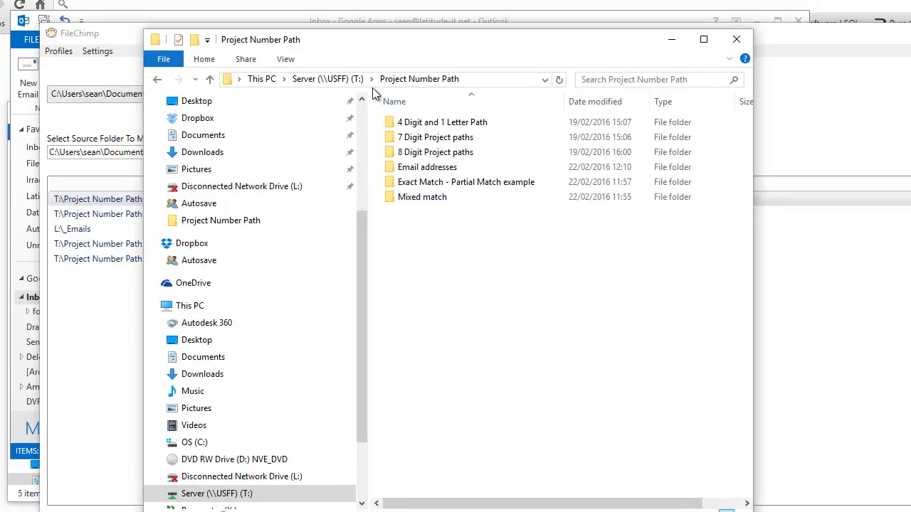
{"action": "double_click", "coordinate": [433, 154]}
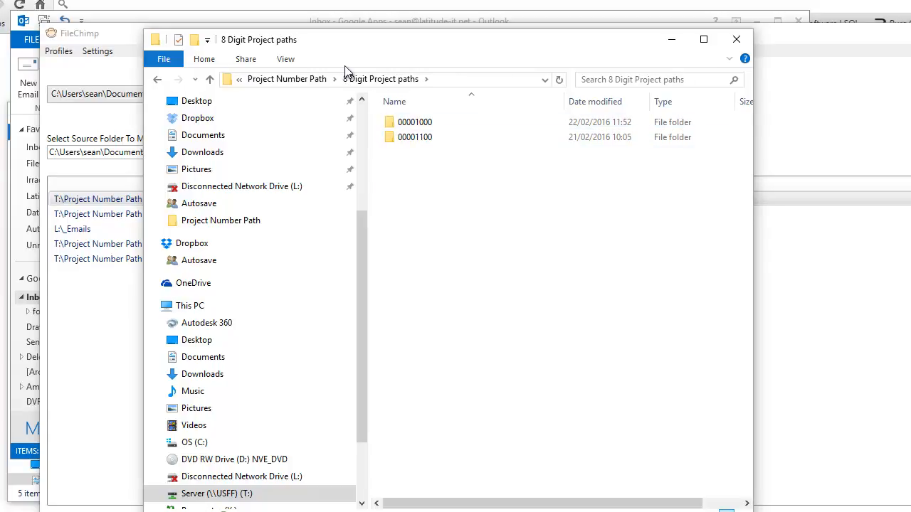
{"action": "left_click", "coordinate": [318, 82]}
{"action": "double_click", "coordinate": [427, 136]}
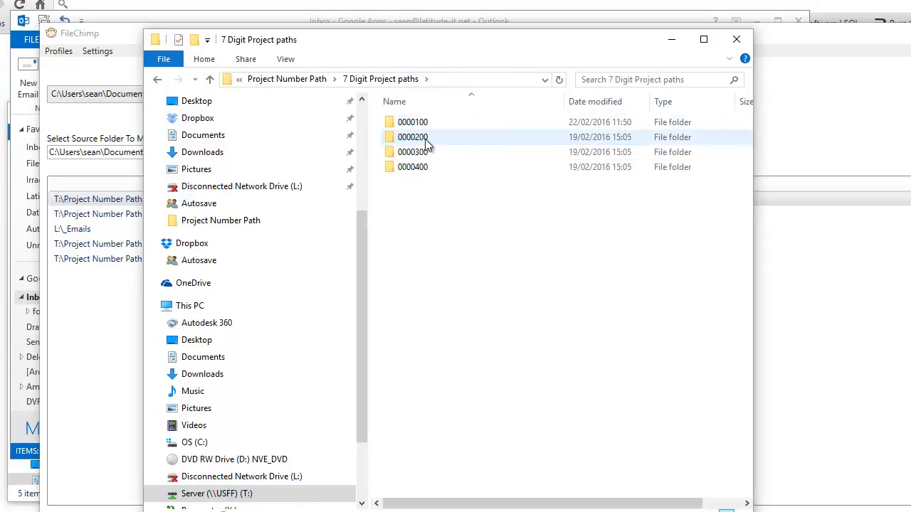
{"action": "left_click", "coordinate": [302, 80]}
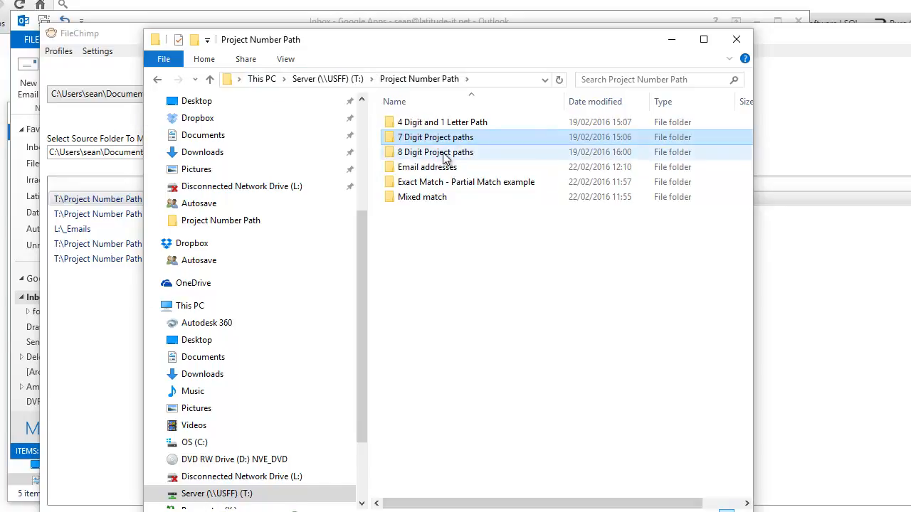
{"action": "double_click", "coordinate": [436, 152]}
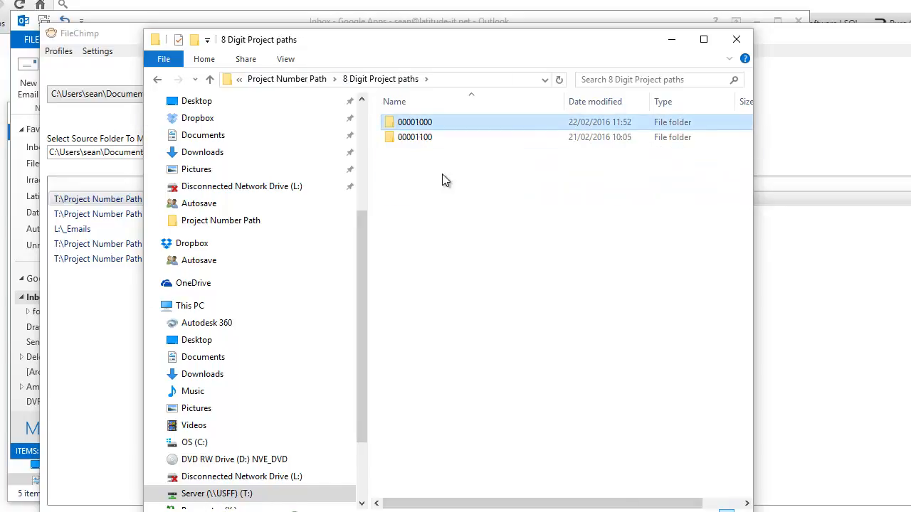
{"action": "right_click", "coordinate": [418, 125]}
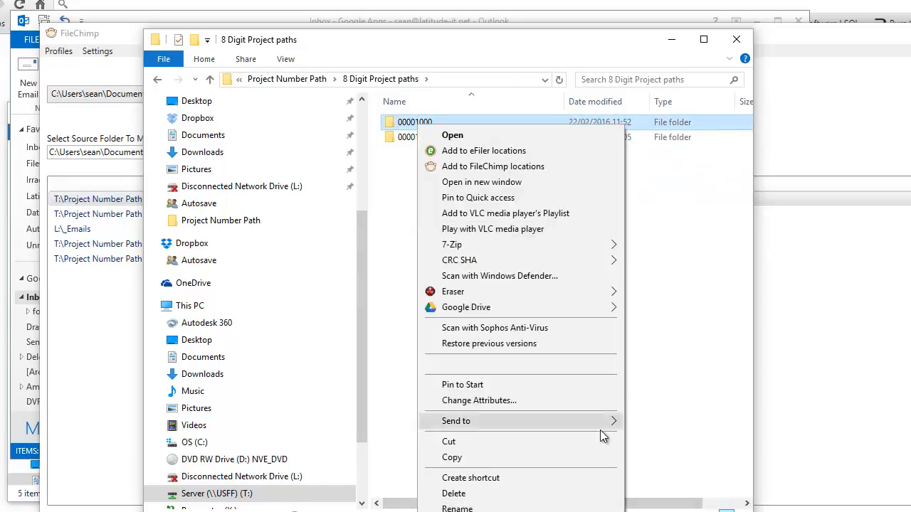
{"action": "left_click", "coordinate": [658, 375]}
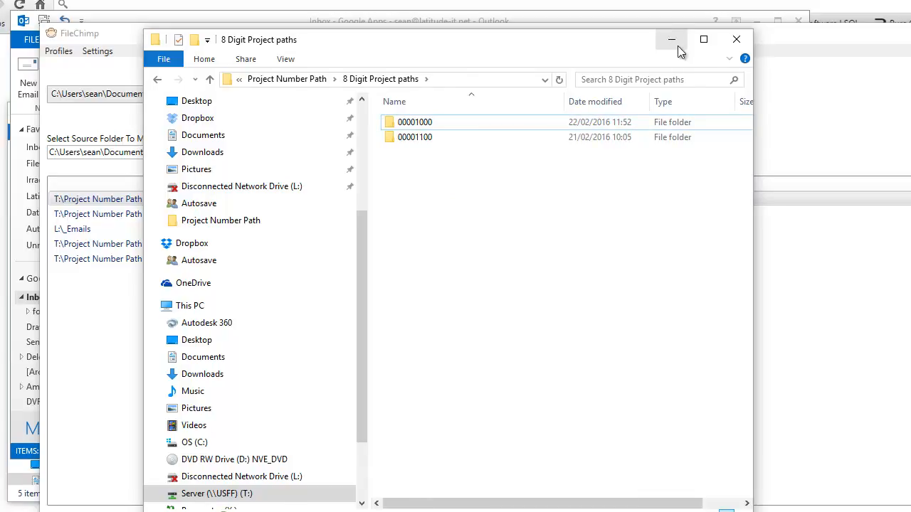
{"action": "left_click", "coordinate": [856, 97]}
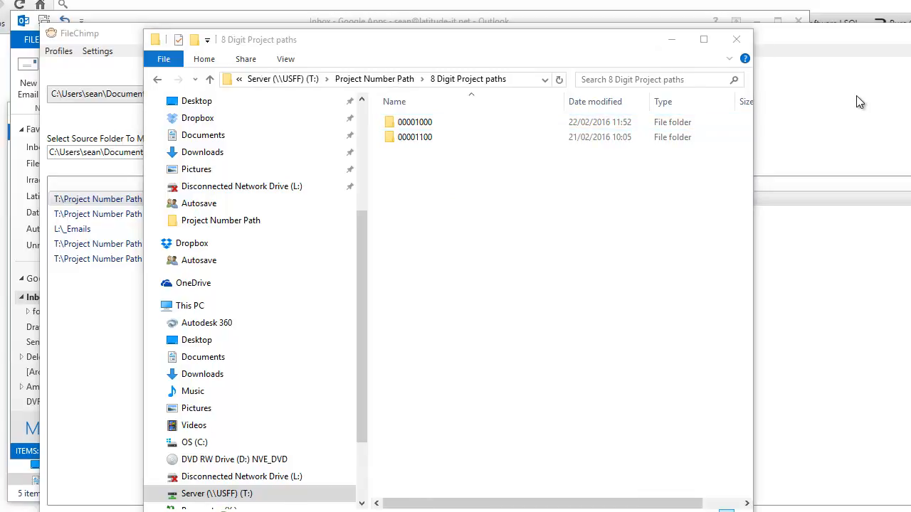
{"action": "left_click", "coordinate": [672, 39]}
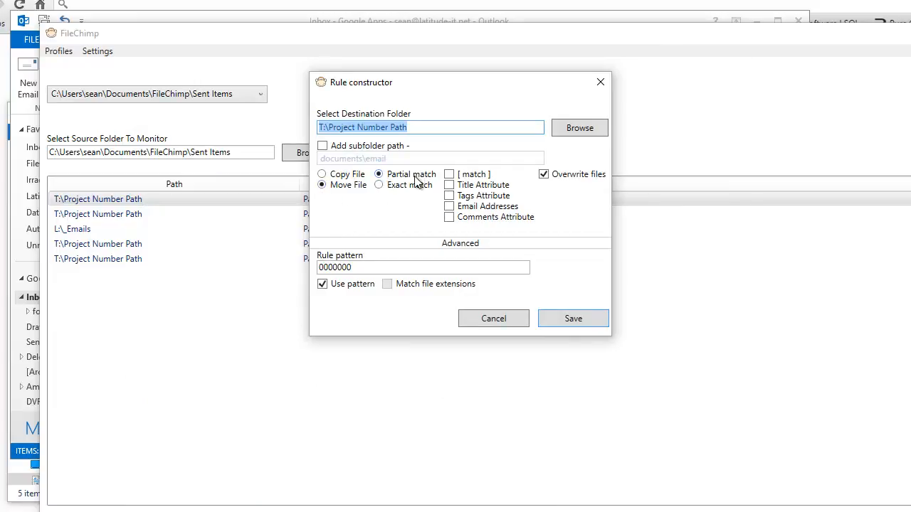
Save the rule with pattern 0000000, close FileChimp and minimise Outlook.
{"action": "left_click_drag", "start_coordinate": [371, 268], "coordinate": [309, 270]}
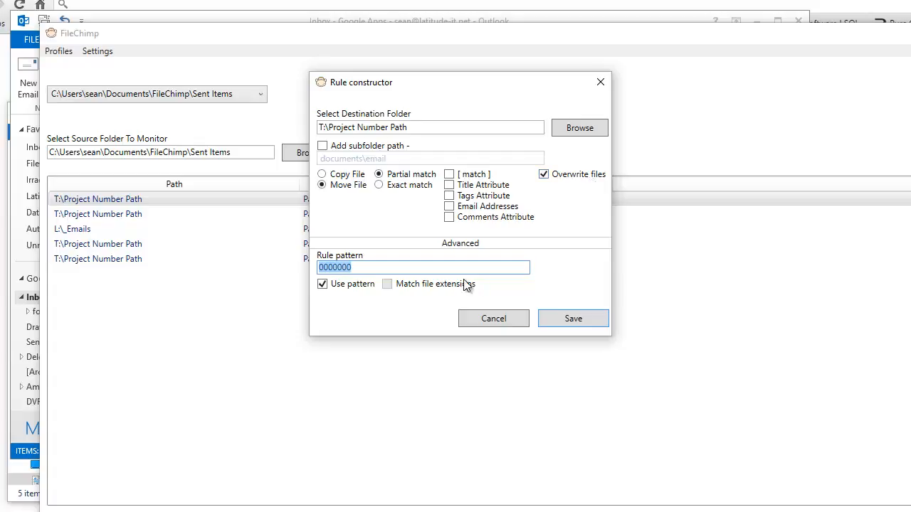
{"action": "left_click", "coordinate": [370, 269]}
{"action": "left_click_drag", "start_coordinate": [334, 268], "coordinate": [354, 268]}
{"action": "left_click", "coordinate": [567, 321]}
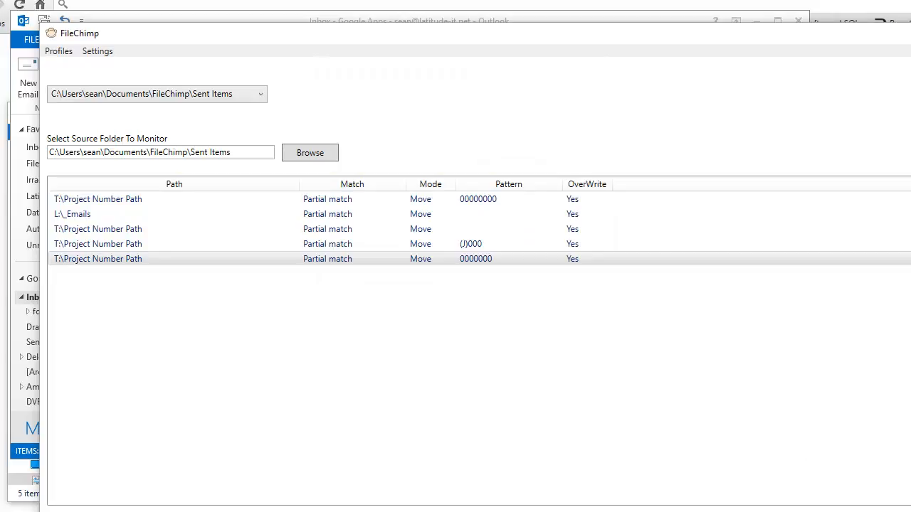
{"action": "key", "text": "alt+F4"}
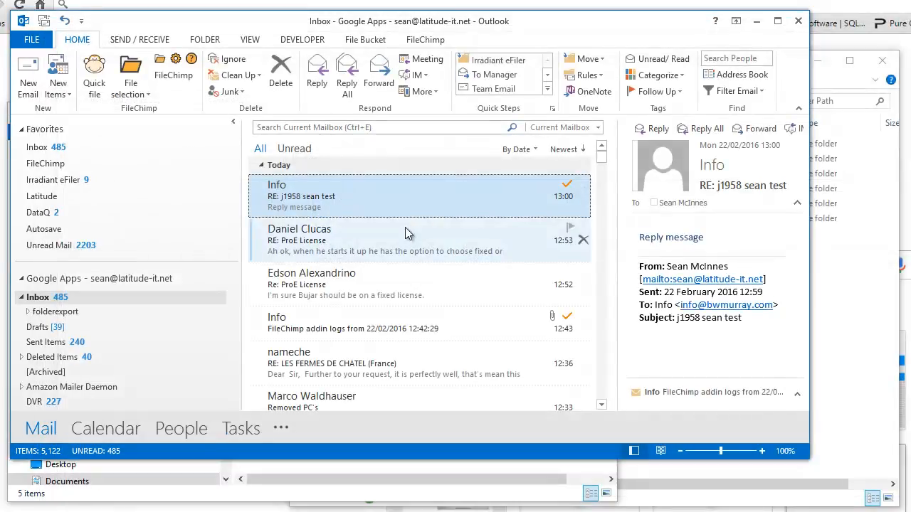
{"action": "left_click", "coordinate": [755, 21]}
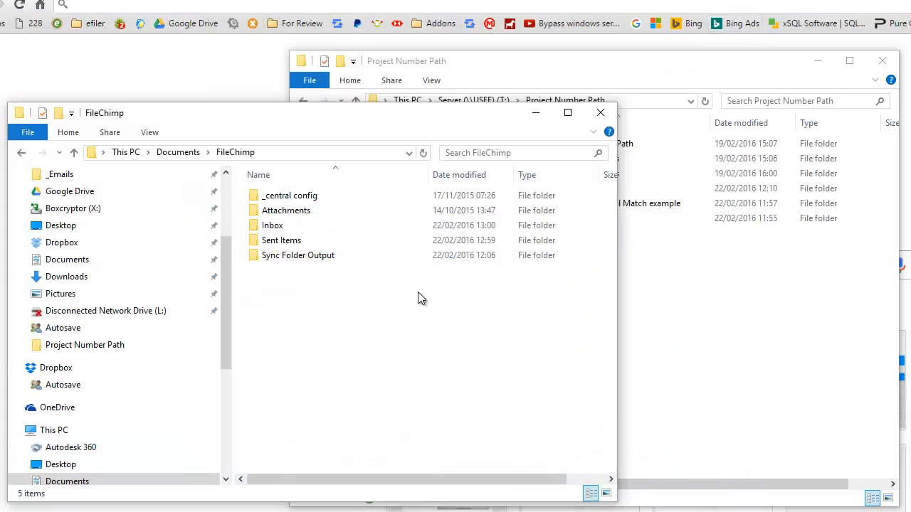
Create a text file named 000.txt in the Documents\FileChimp folder.
{"action": "right_click", "coordinate": [271, 290]}
{"action": "mouse_move", "coordinate": [426, 488]}
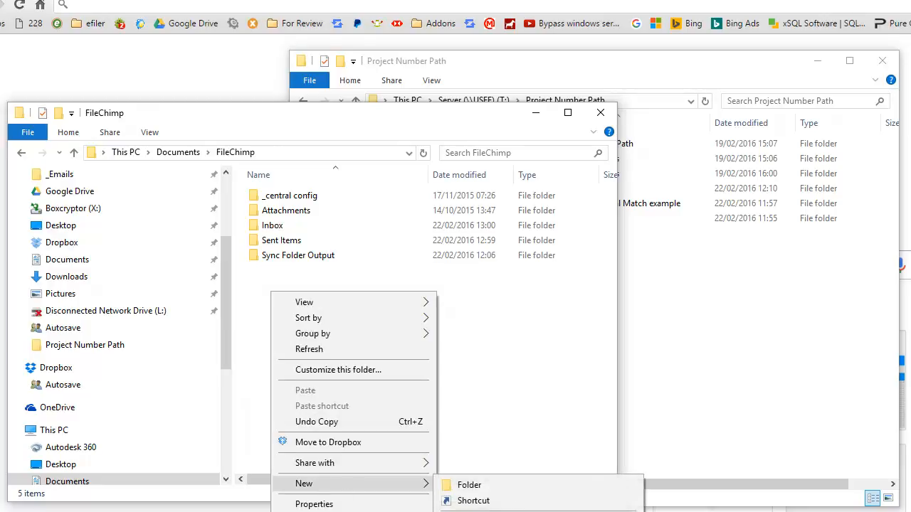
{"action": "left_click", "coordinate": [487, 511]}
{"action": "type", "text": "1234"}
{"action": "key", "text": "BackSpace"}
{"action": "key", "text": "BackSpace"}
{"action": "key", "text": "BackSpace"}
{"action": "key", "text": "BackSpace"}
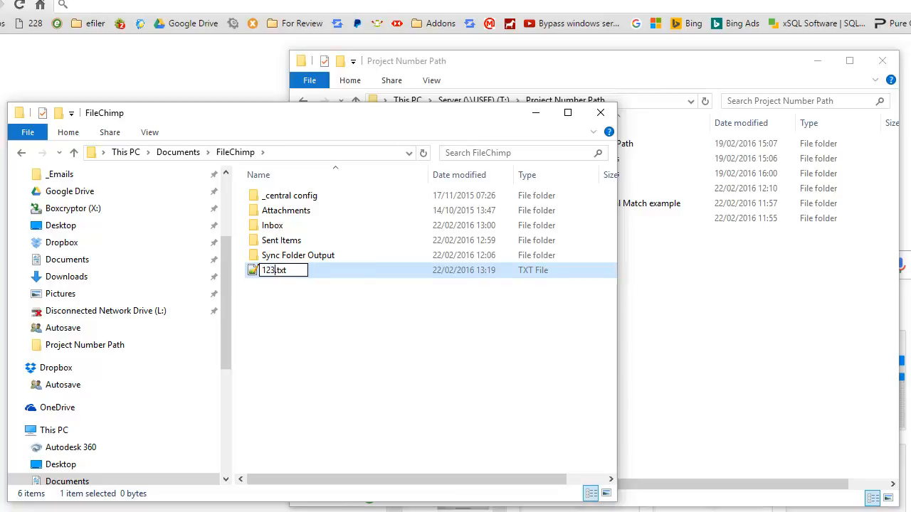
{"action": "type", "text": "000"}
{"action": "left_click", "coordinate": [750, 354]}
Check the 7-digit project folder names and rename the text file in the FileChimp folder as 0000100 red.txt.
{"action": "double_click", "coordinate": [580, 156]}
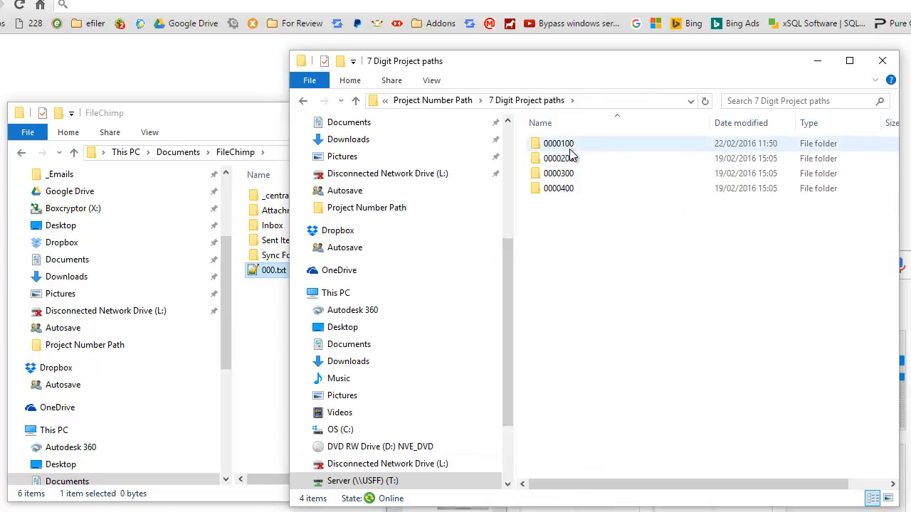
{"action": "left_click", "coordinate": [274, 340]}
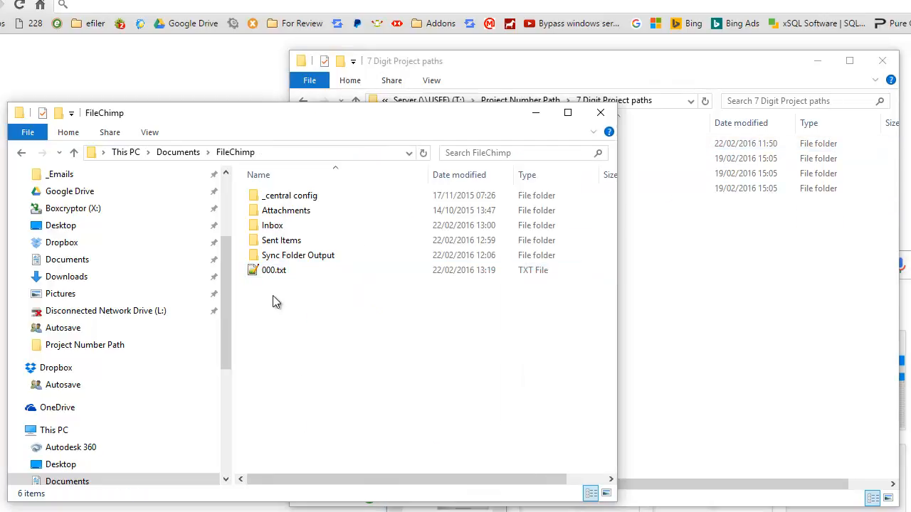
{"action": "right_click", "coordinate": [273, 276]}
{"action": "type", "text": "m"}
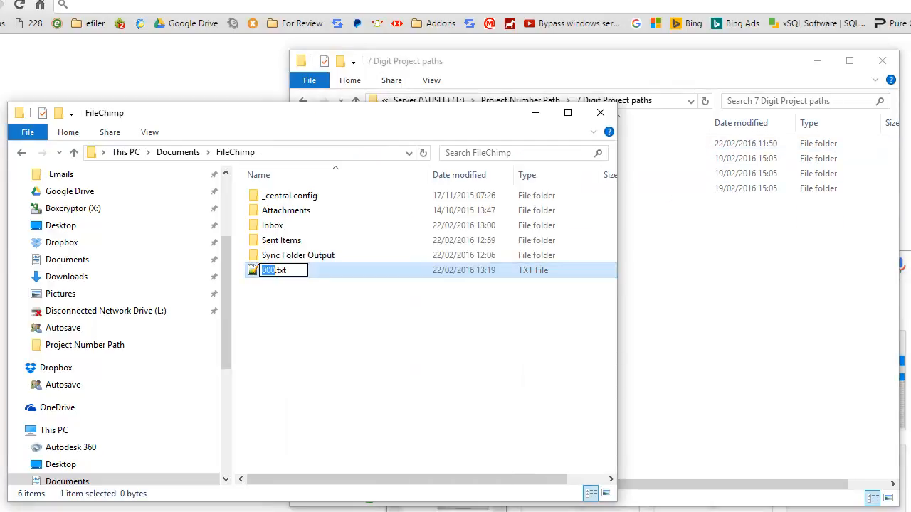
{"action": "type", "text": "0000100"}
{"action": "type", "text": " re"}
{"action": "type", "text": "d"}
{"action": "key", "text": "Return"}
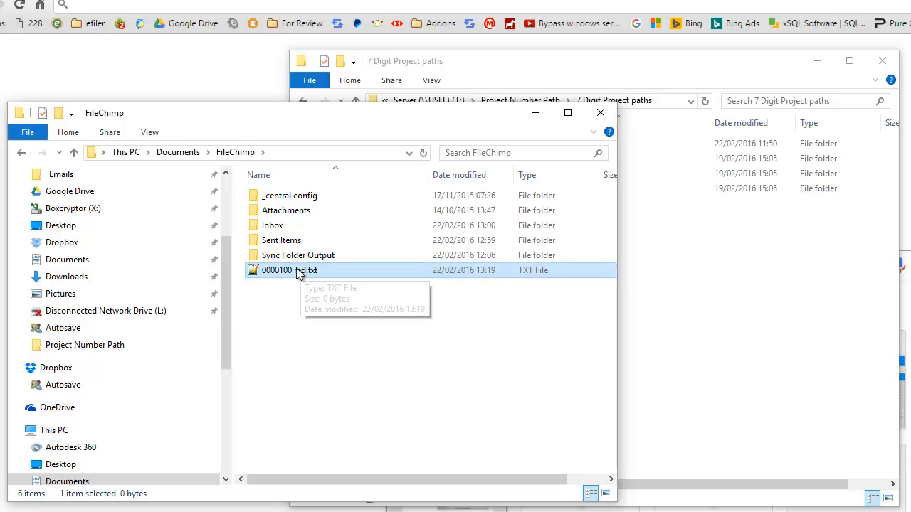
Copy 0000100 red.txt and paste three copies of it into the FileChimp folder.
{"action": "left_click_drag", "start_coordinate": [302, 273], "coordinate": [279, 270]}
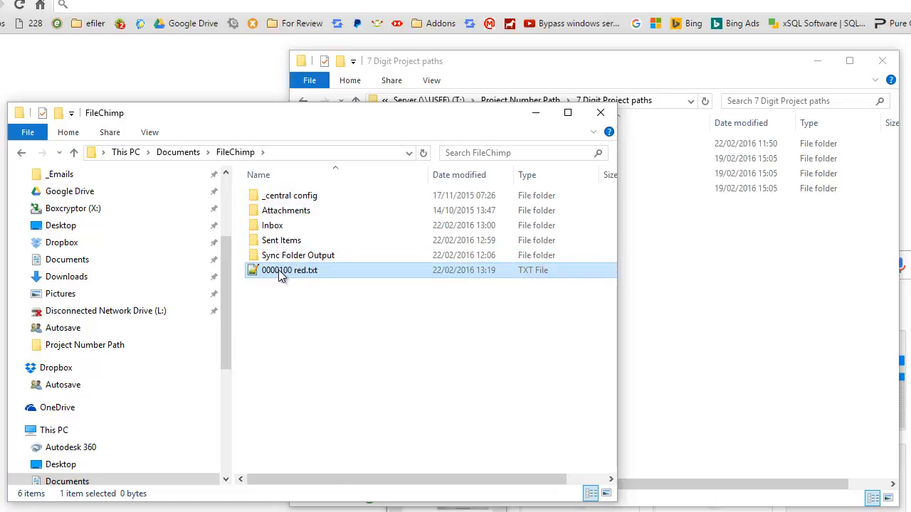
{"action": "right_click", "coordinate": [280, 271]}
{"action": "key", "text": "Escape"}
{"action": "right_click", "coordinate": [301, 314]}
{"action": "left_click", "coordinate": [347, 414]}
{"action": "key", "text": "ctrl+v"}
{"action": "key", "text": "ctrl+v"}
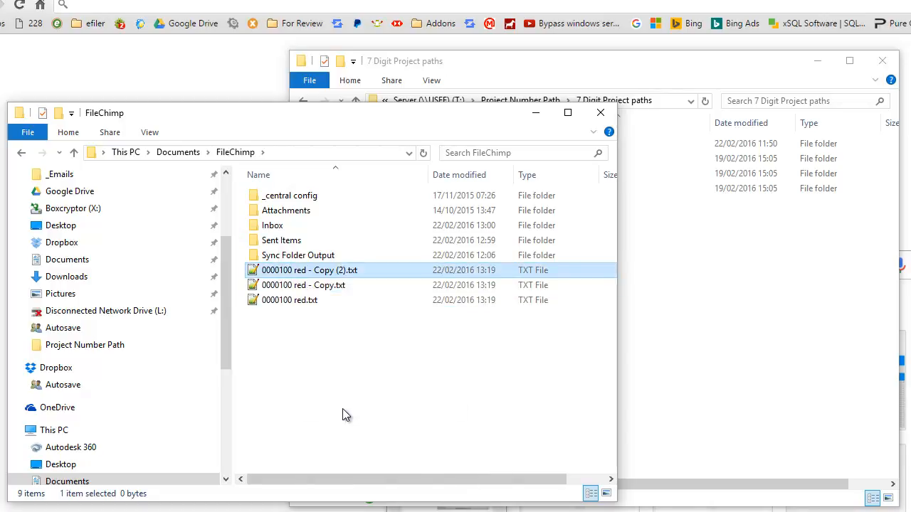
Move 0000100 red.txt into the Sent Items folder and check for it in the 0000100 folder under 7 Digit Project paths.
{"action": "left_click_drag", "start_coordinate": [296, 322], "coordinate": [299, 242]}
{"action": "left_click", "coordinate": [758, 252]}
{"action": "left_click", "coordinate": [560, 145]}
{"action": "double_click", "coordinate": [537, 145]}
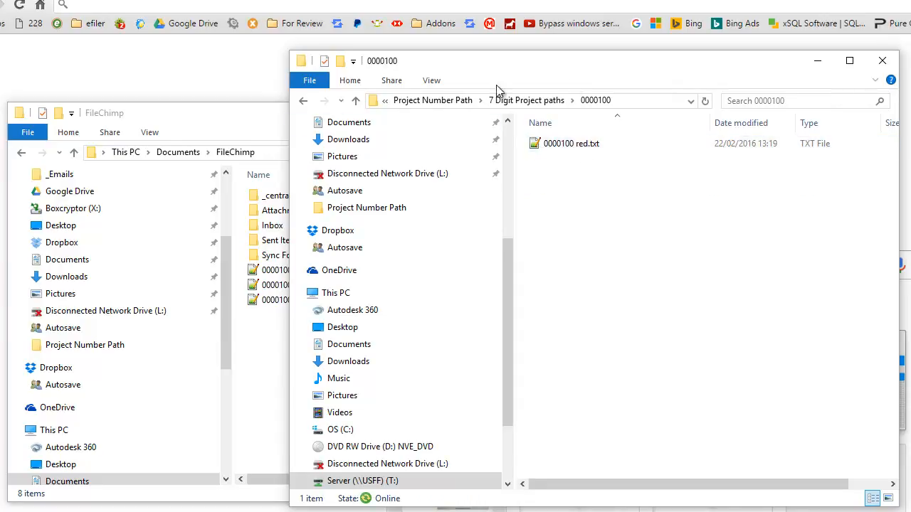
{"action": "left_click_drag", "start_coordinate": [291, 103], "coordinate": [432, 110]}
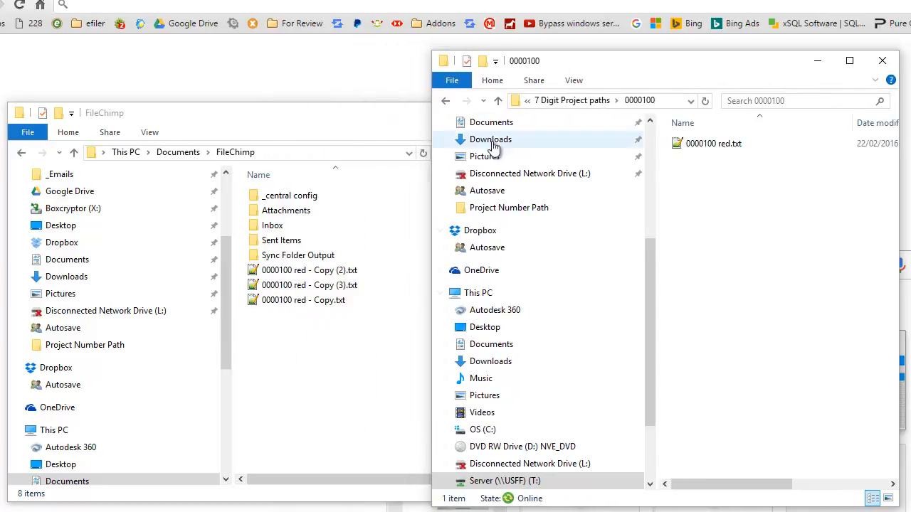
Permanently delete both text files in the 00001000 folder under 8 Digit Project paths.
{"action": "left_click", "coordinate": [580, 100]}
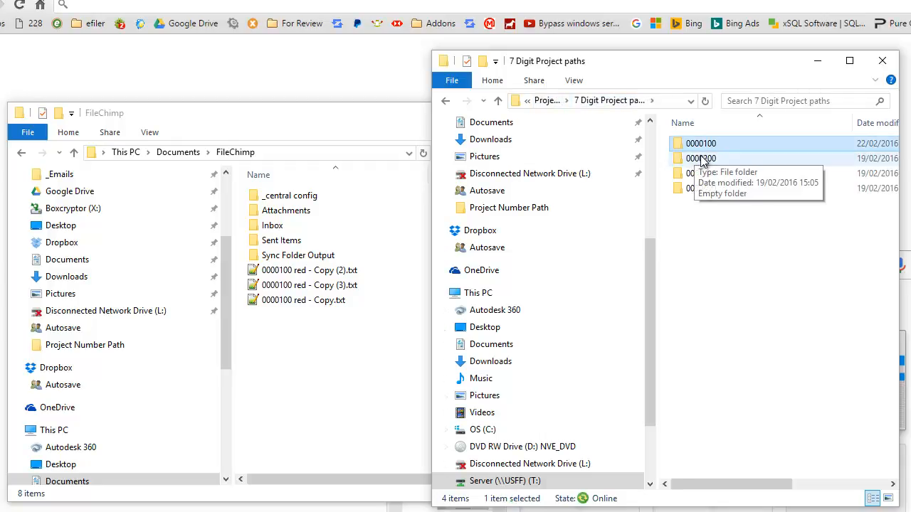
{"action": "left_click", "coordinate": [549, 101]}
{"action": "double_click", "coordinate": [711, 173]}
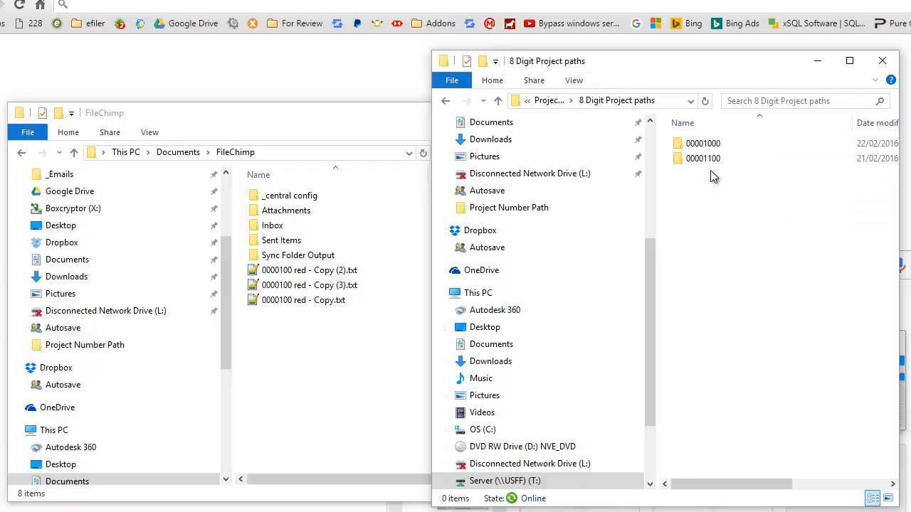
{"action": "left_click", "coordinate": [701, 145]}
{"action": "double_click", "coordinate": [701, 145]}
{"action": "left_click_drag", "start_coordinate": [766, 196], "coordinate": [727, 148]}
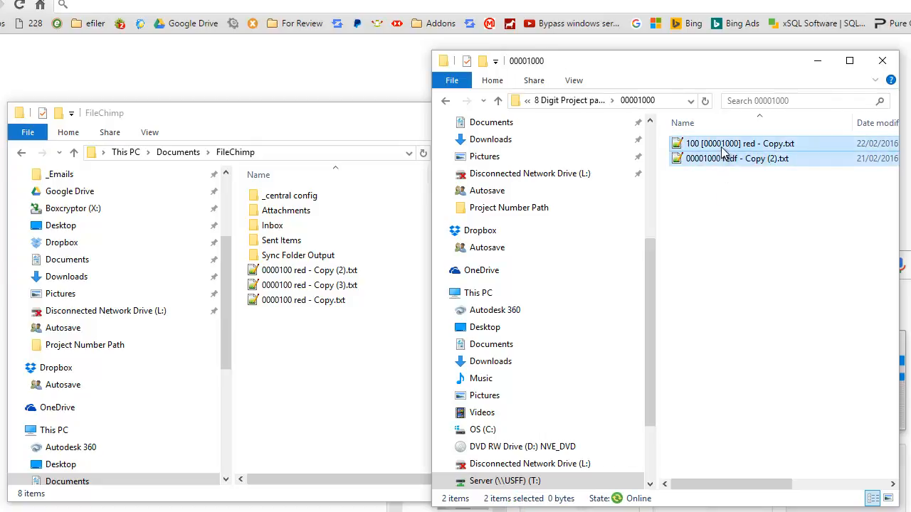
{"action": "right_click", "coordinate": [720, 163]}
{"action": "left_click", "coordinate": [752, 483]}
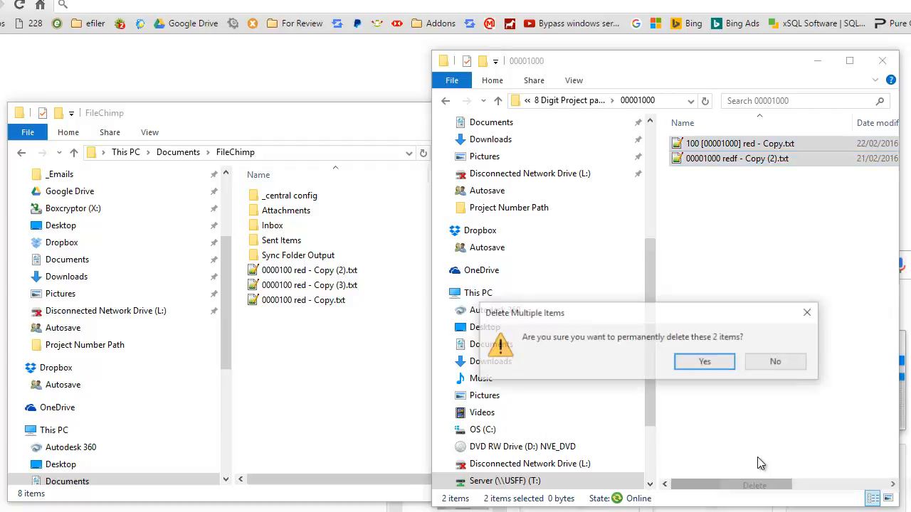
{"action": "left_click", "coordinate": [703, 363]}
{"action": "left_click", "coordinate": [527, 101]}
{"action": "left_click", "coordinate": [776, 208]}
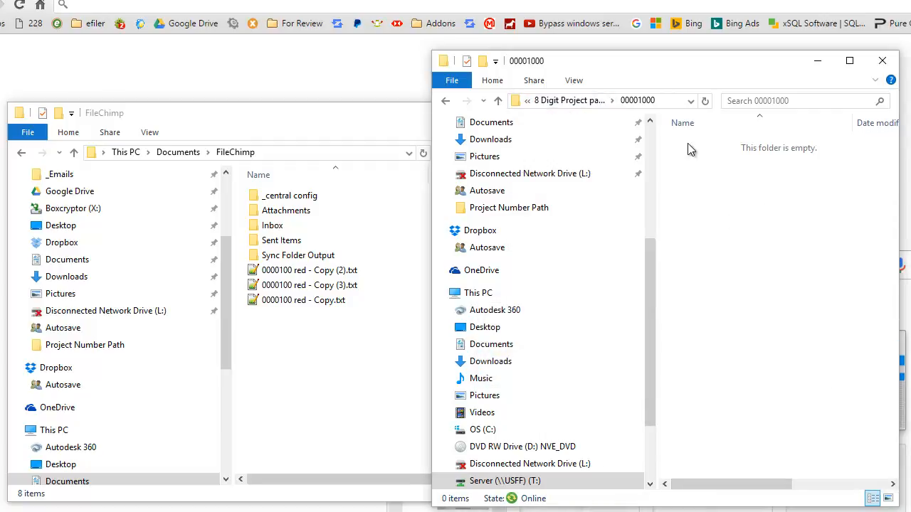
Widen the project folder window and go to the root of the Server (T:) drive.
{"action": "left_click_drag", "start_coordinate": [431, 138], "coordinate": [387, 138]}
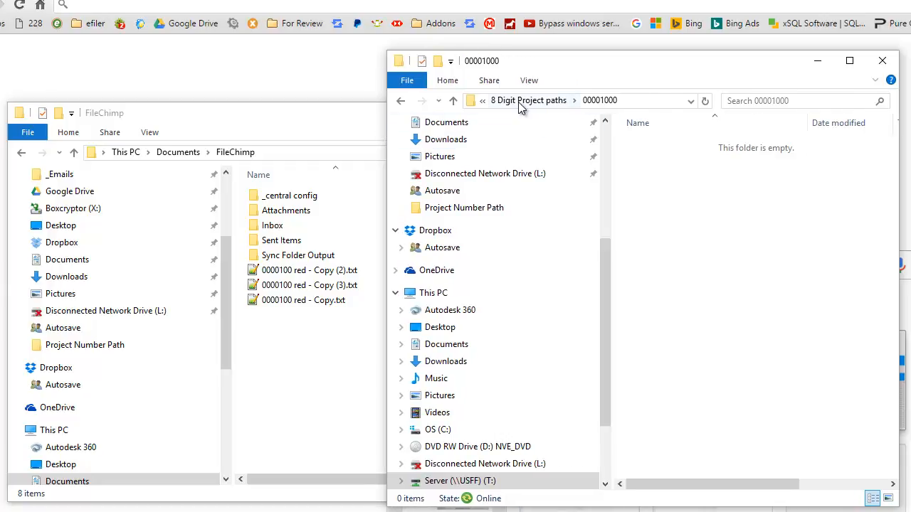
{"action": "left_click", "coordinate": [482, 101]}
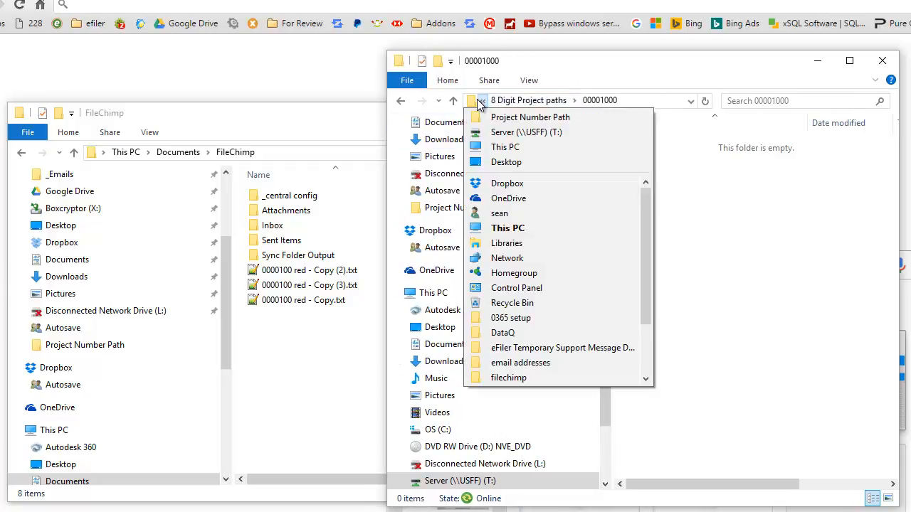
{"action": "left_click", "coordinate": [502, 133]}
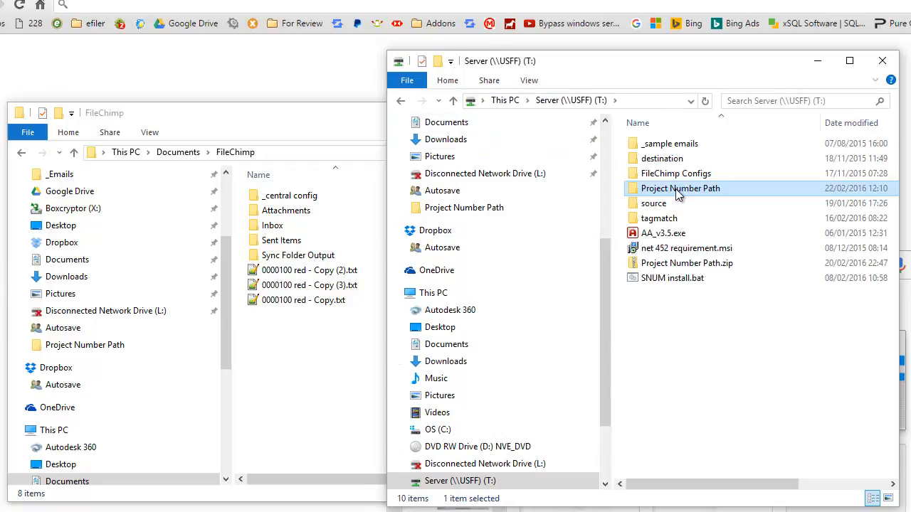
Switch to FileChimp, review the 00000000 pattern rule for T:\Project Number Path and save it.
{"action": "left_click", "coordinate": [291, 315]}
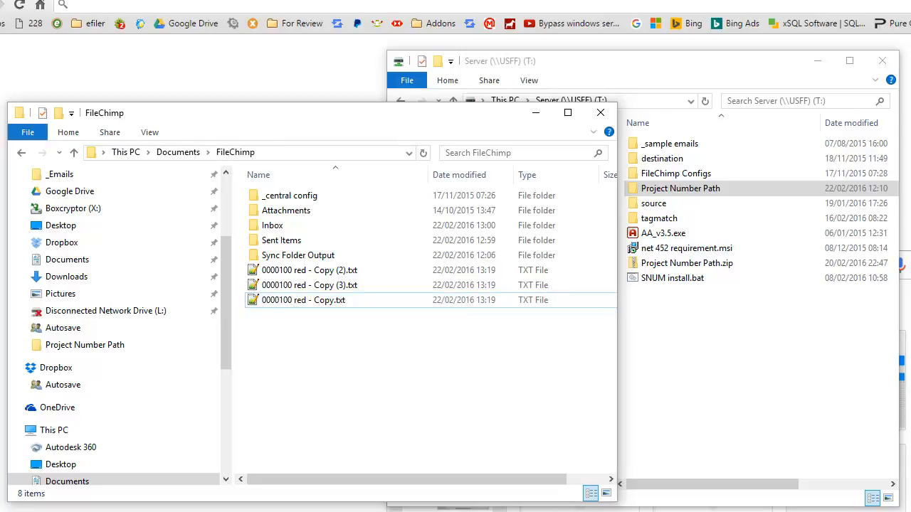
{"action": "key", "text": "alt+Tab"}
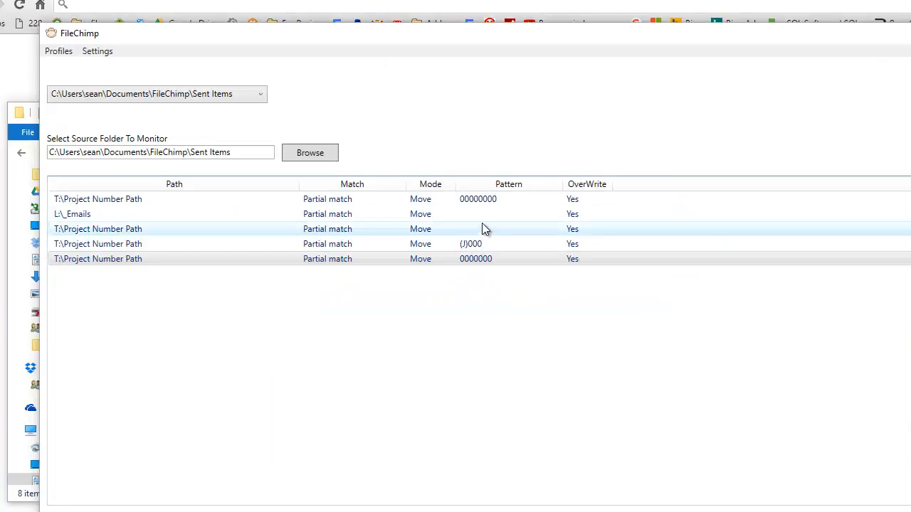
{"action": "left_click", "coordinate": [472, 202]}
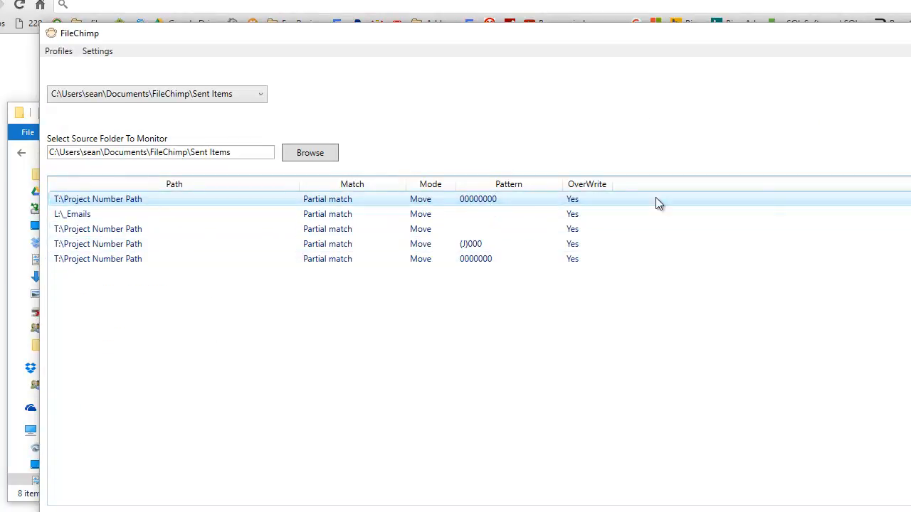
{"action": "double_click", "coordinate": [475, 200]}
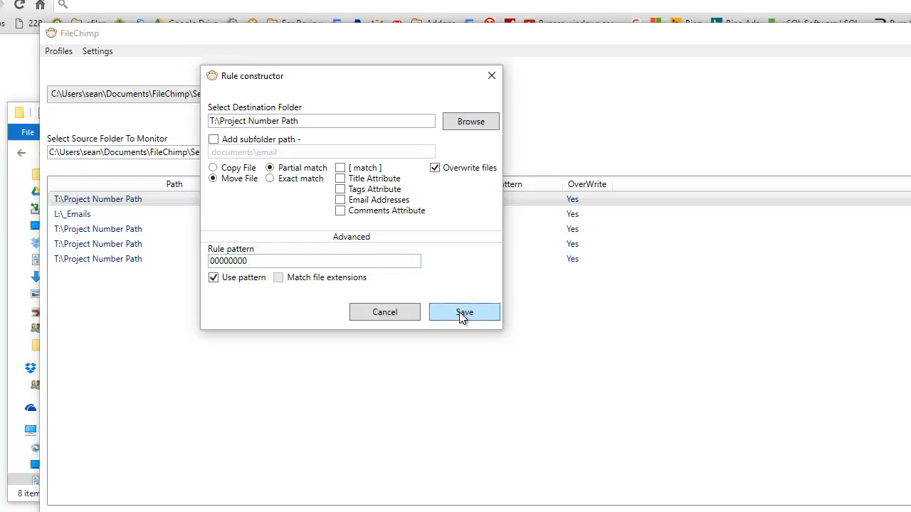
{"action": "left_click", "coordinate": [462, 313]}
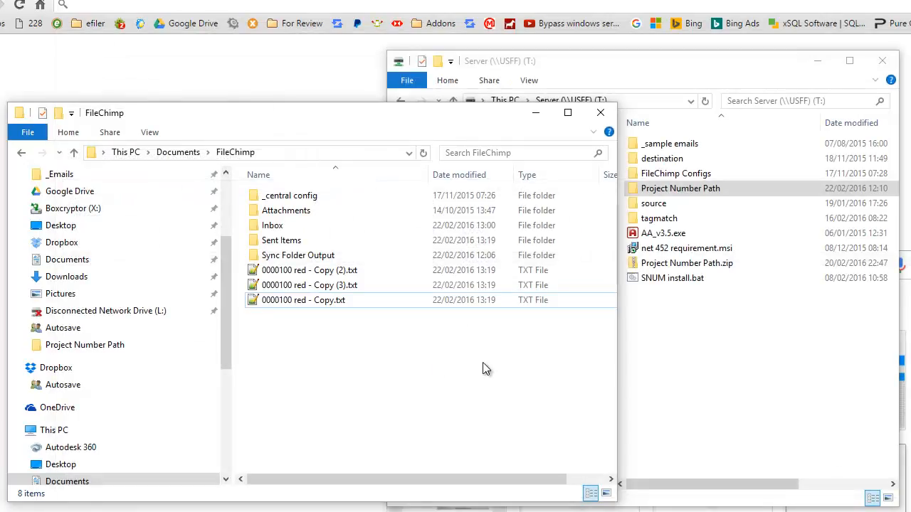
Rename 0000100 red - Copy.txt in the FileChimp folder as 00001000 red - Copy.txt.
{"action": "right_click", "coordinate": [289, 303]}
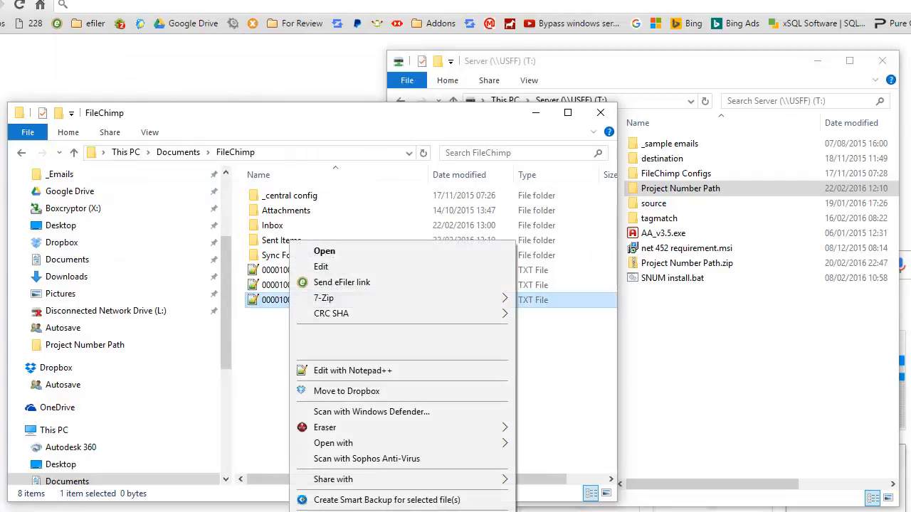
{"action": "key", "text": "m"}
{"action": "type", "text": "0"}
{"action": "key", "text": "Return"}
Open the 00001000 folder under Project Number Path\8 Digit Project paths on the T: drive.
{"action": "left_click", "coordinate": [681, 346]}
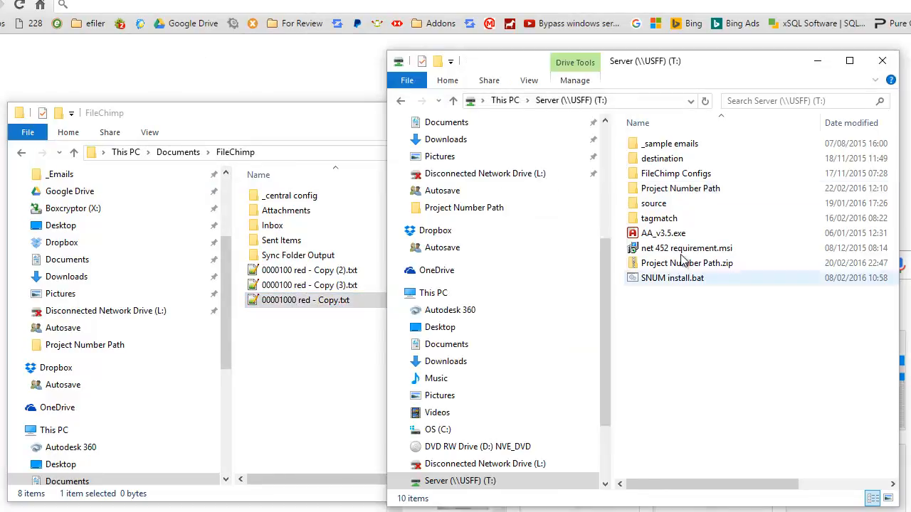
{"action": "double_click", "coordinate": [671, 189]}
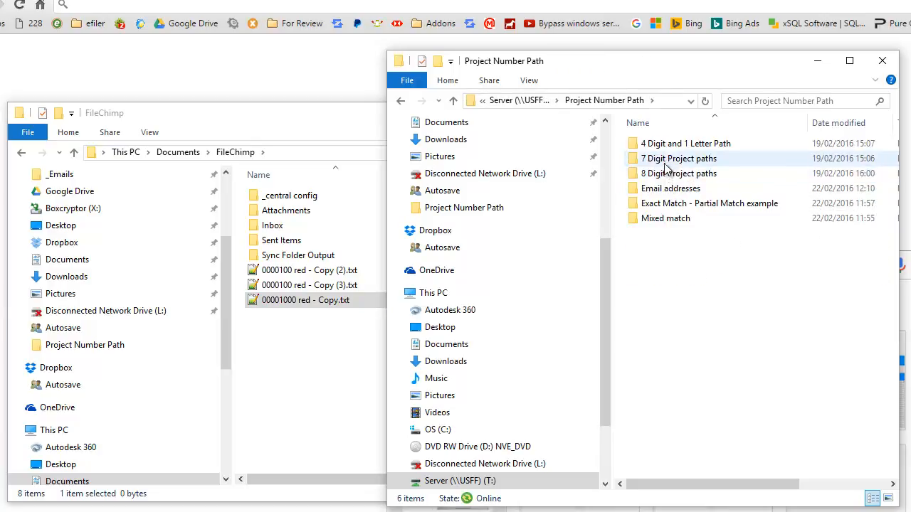
{"action": "double_click", "coordinate": [662, 173]}
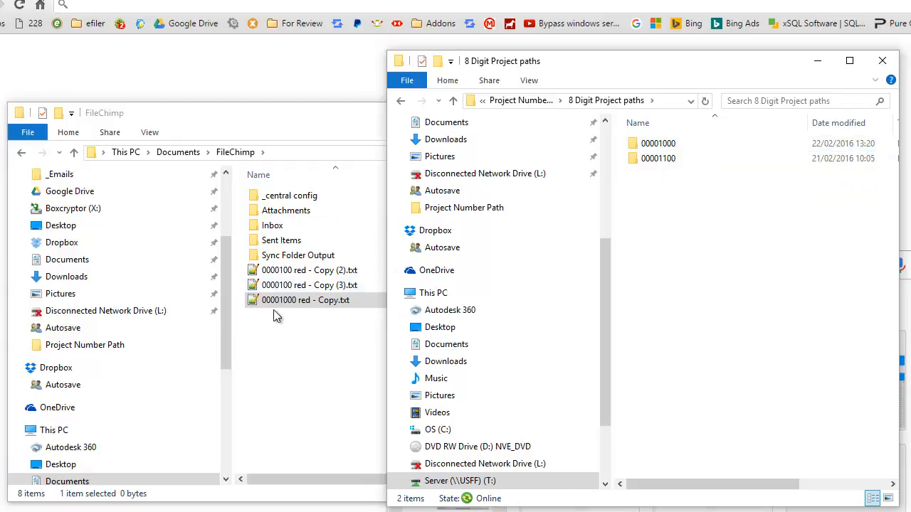
{"action": "double_click", "coordinate": [658, 144]}
Move 00001000 red - Copy.txt into the Sent Items folder and check for it in the 00001000 folder.
{"action": "left_click", "coordinate": [280, 368]}
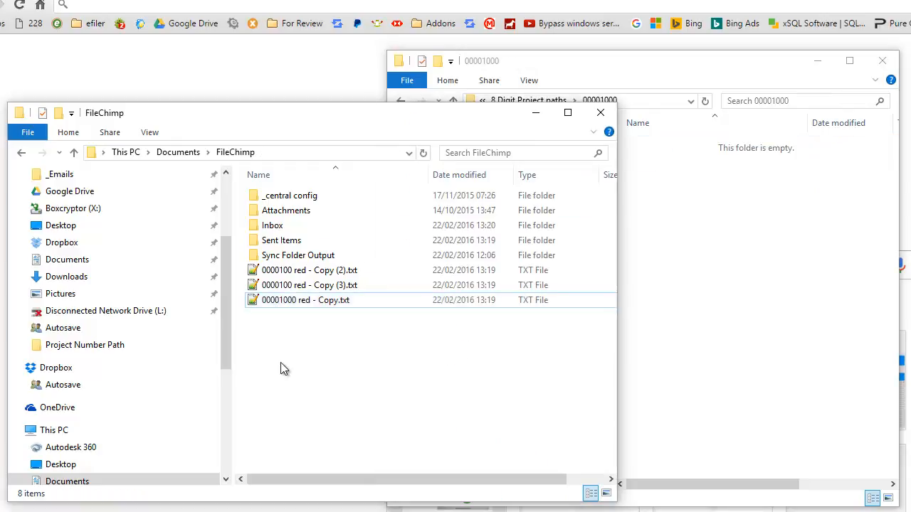
{"action": "left_click_drag", "start_coordinate": [281, 303], "coordinate": [288, 243]}
{"action": "left_click", "coordinate": [756, 301]}
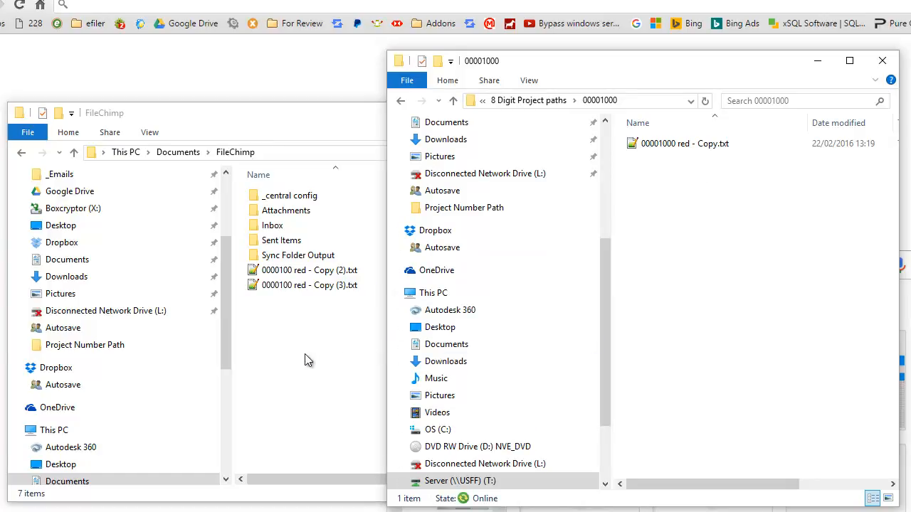
Create a folder named 00001234 emails in 8 Digit Project paths.
{"action": "left_click", "coordinate": [522, 103]}
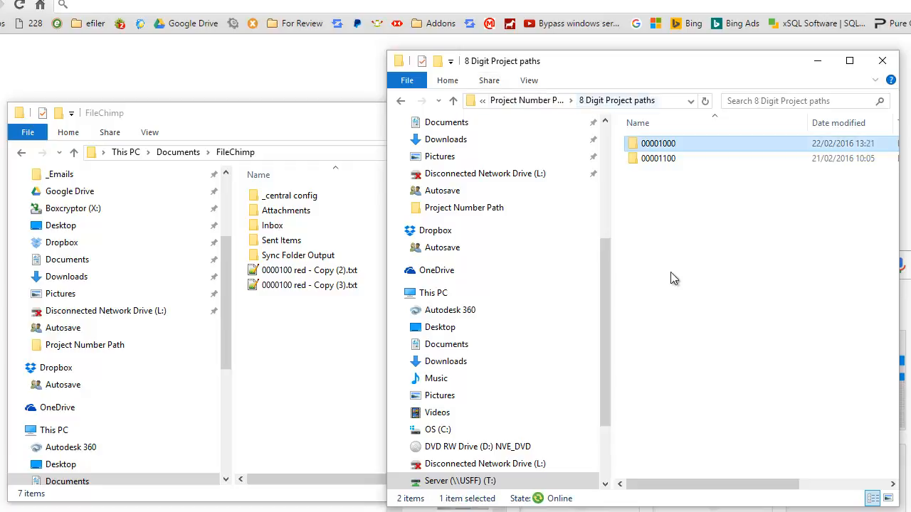
{"action": "right_click", "coordinate": [653, 197]}
{"action": "mouse_move", "coordinate": [754, 351]}
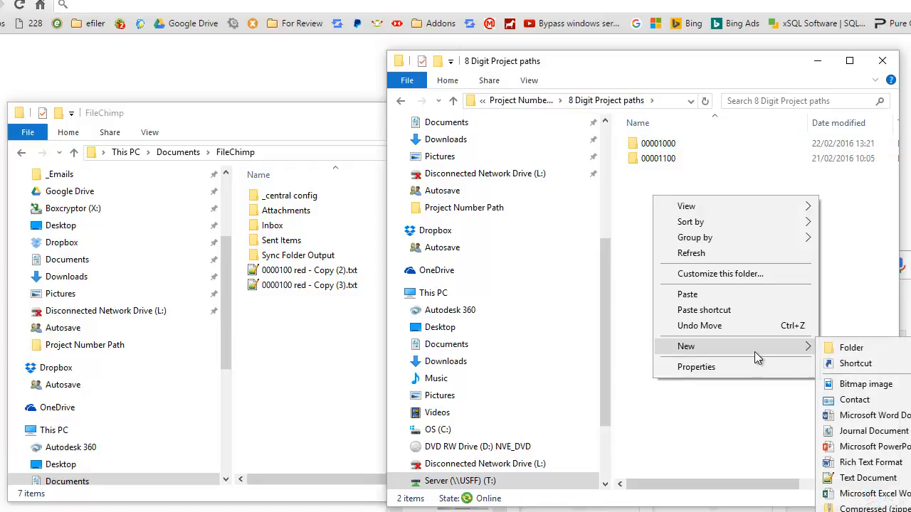
{"action": "left_click", "coordinate": [887, 350]}
{"action": "type", "text": "0000"}
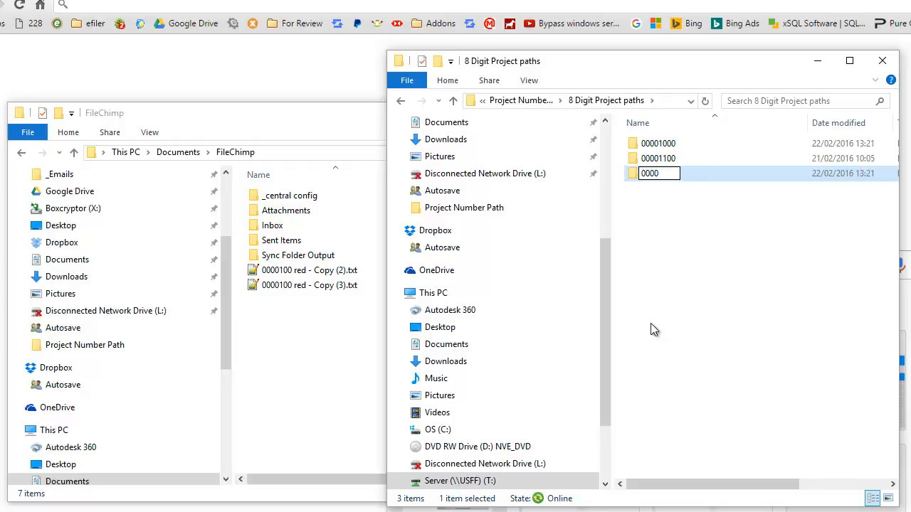
{"action": "type", "text": "1234 emails"}
{"action": "key", "text": "Return"}
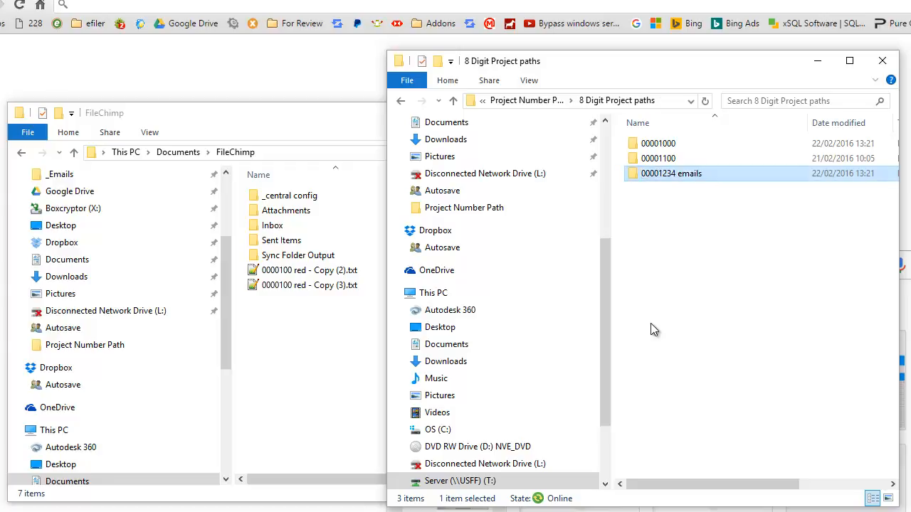
Create a text file named 00001234 red blue.txt in the Documents\FileChimp folder.
{"action": "right_click", "coordinate": [275, 329]}
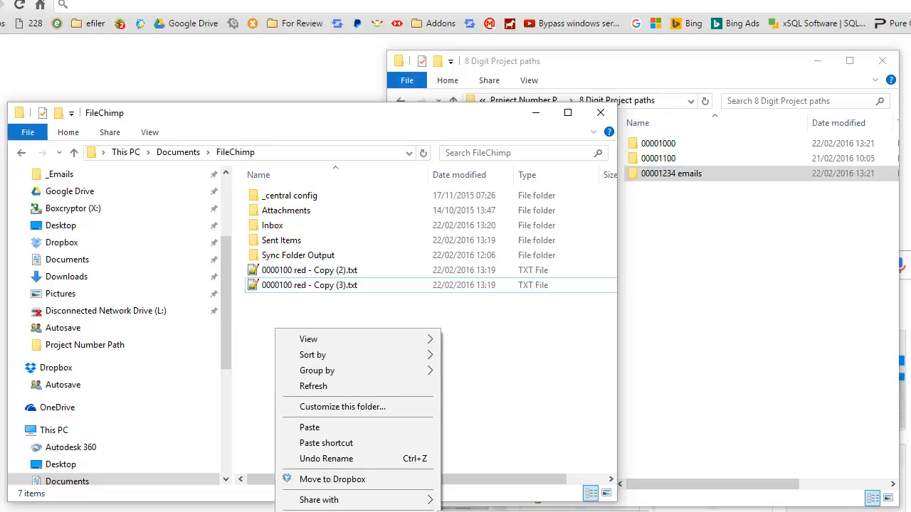
{"action": "left_click", "coordinate": [498, 511]}
{"action": "type", "text": "000"}
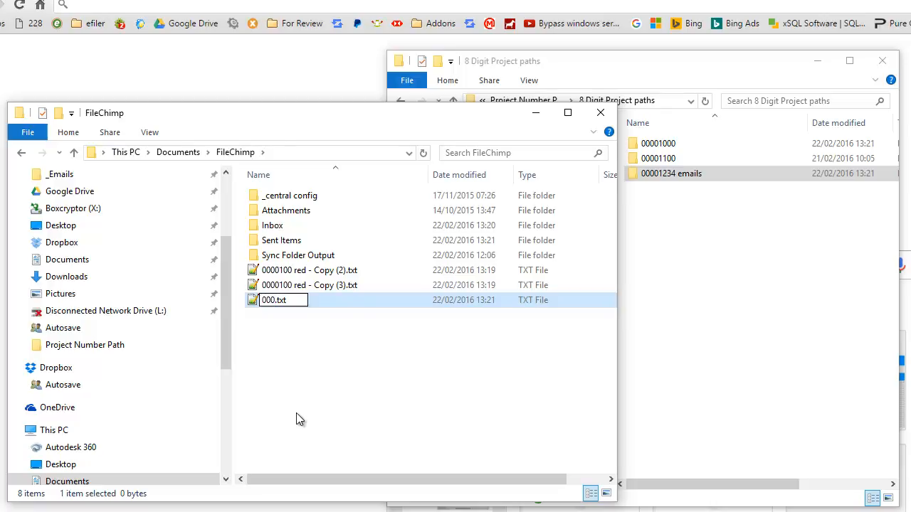
{"action": "type", "text": "01234 red blue"}
{"action": "key", "text": "Return"}
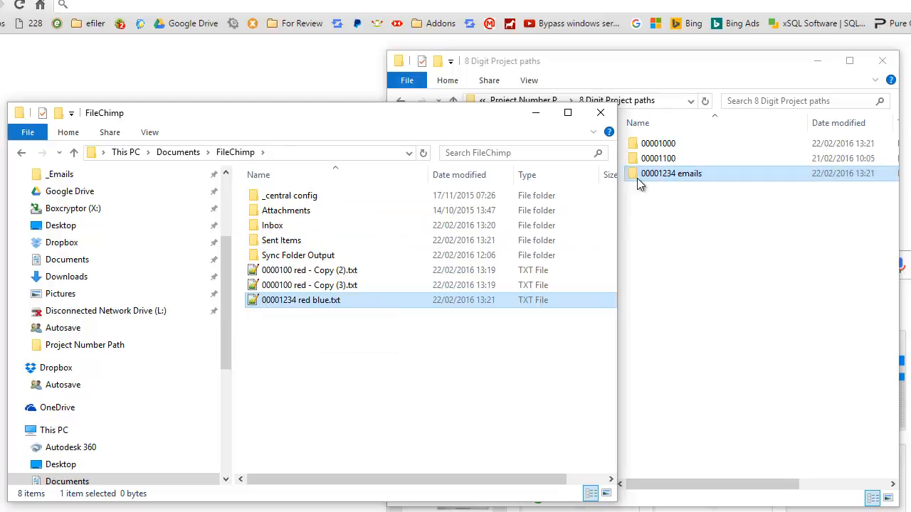
Move 00001234 red blue.txt into the Sent Items folder and check for it in the 00001234 emails folder.
{"action": "left_click", "coordinate": [664, 177]}
{"action": "left_click", "coordinate": [288, 306]}
{"action": "left_click_drag", "start_coordinate": [291, 304], "coordinate": [658, 175]}
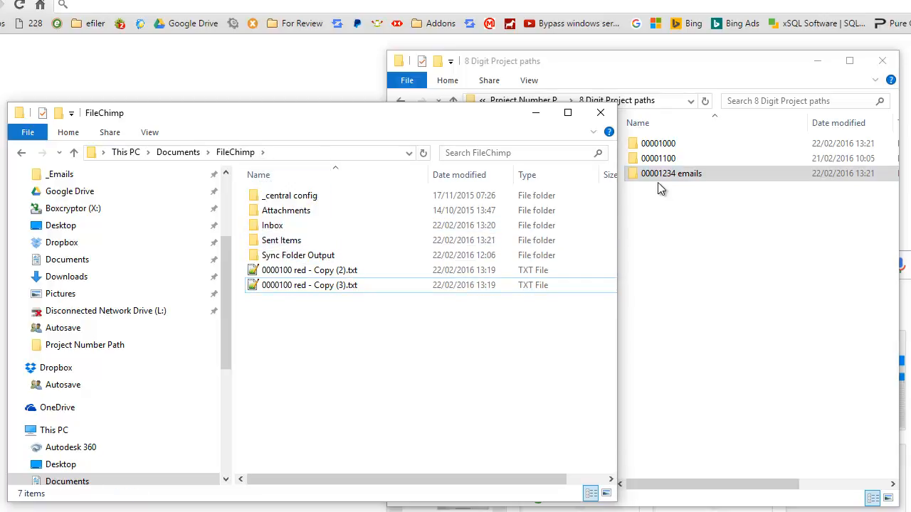
{"action": "double_click", "coordinate": [659, 175]}
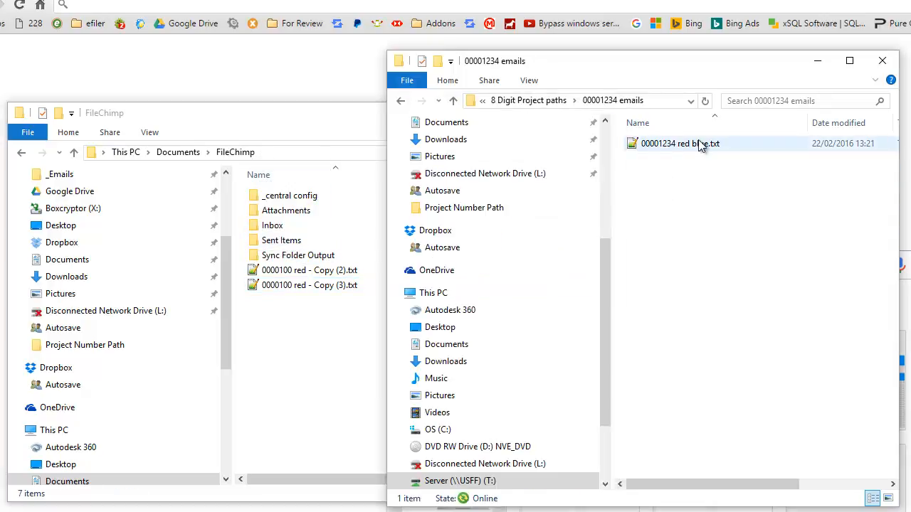
{"action": "left_click", "coordinate": [555, 100]}
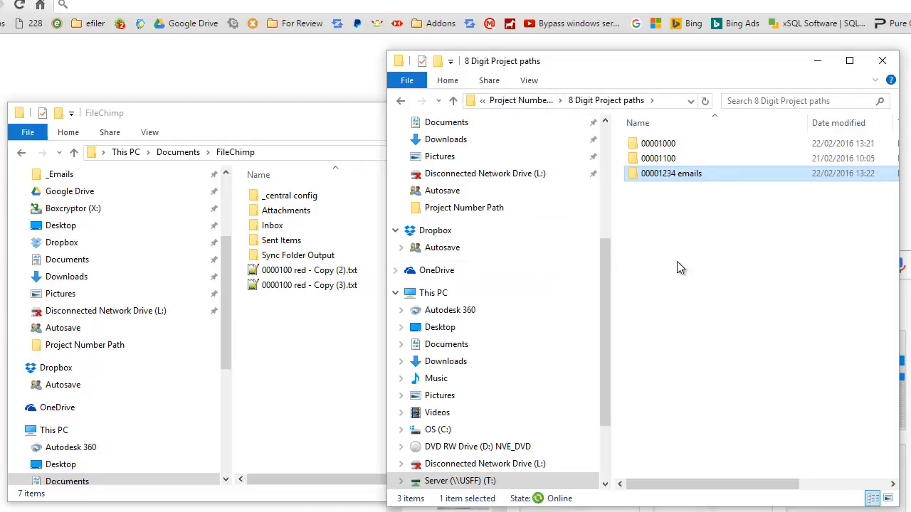
Switch to Outlook and compose a new email to the contact's address with the subject "00001234 Part of subject".
{"action": "key", "text": "alt+Tab"}
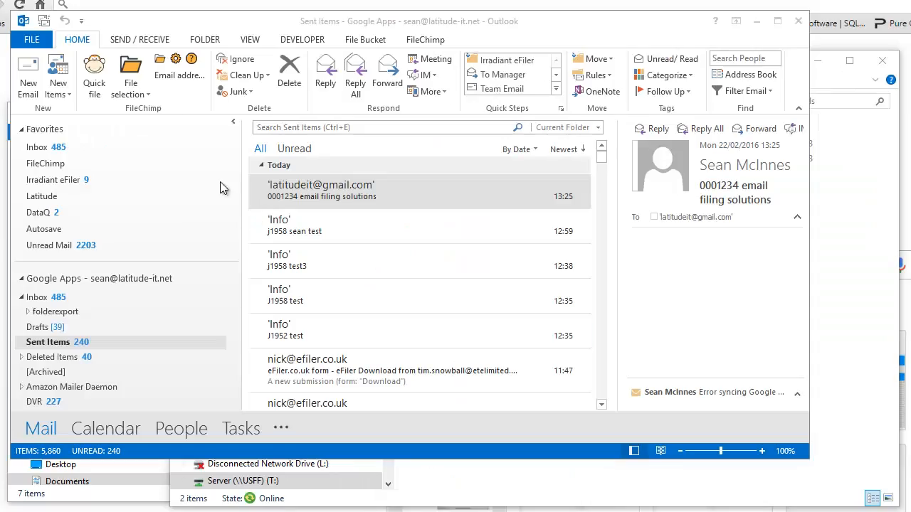
{"action": "left_click", "coordinate": [31, 81]}
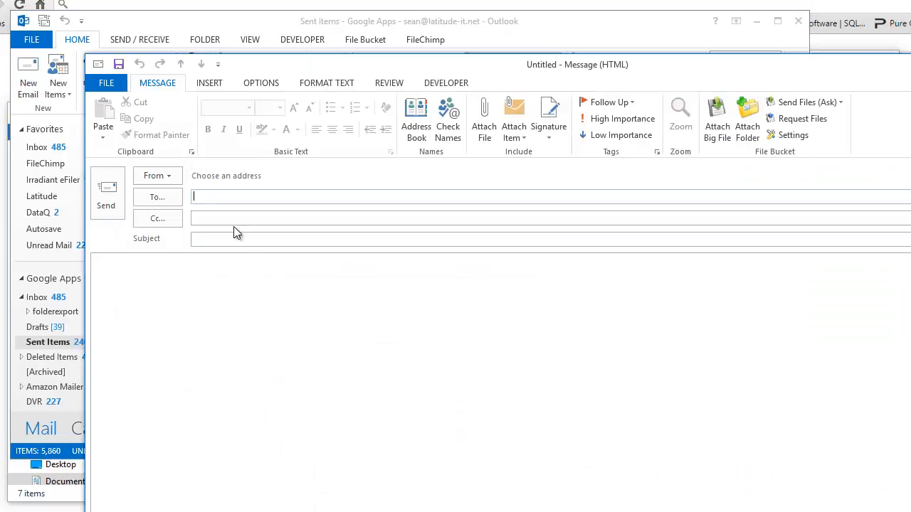
{"action": "type", "text": "sean"}
{"action": "key", "text": "Tab"}
{"action": "key", "text": "Tab"}
{"action": "type", "text": "0000"}
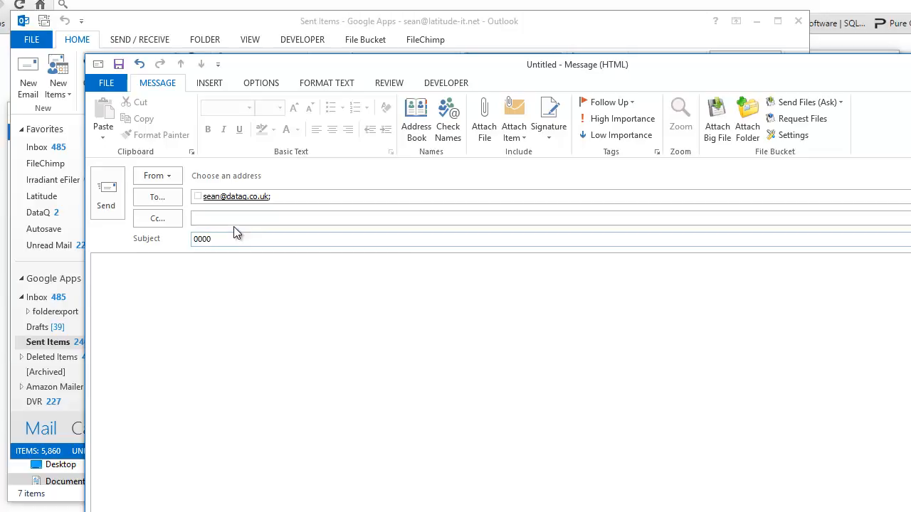
{"action": "type", "text": "1234 Part of subject"}
Set the sender to the latitude-it.net Google Apps account and send the email without choosing a filing location.
{"action": "left_click", "coordinate": [170, 177]}
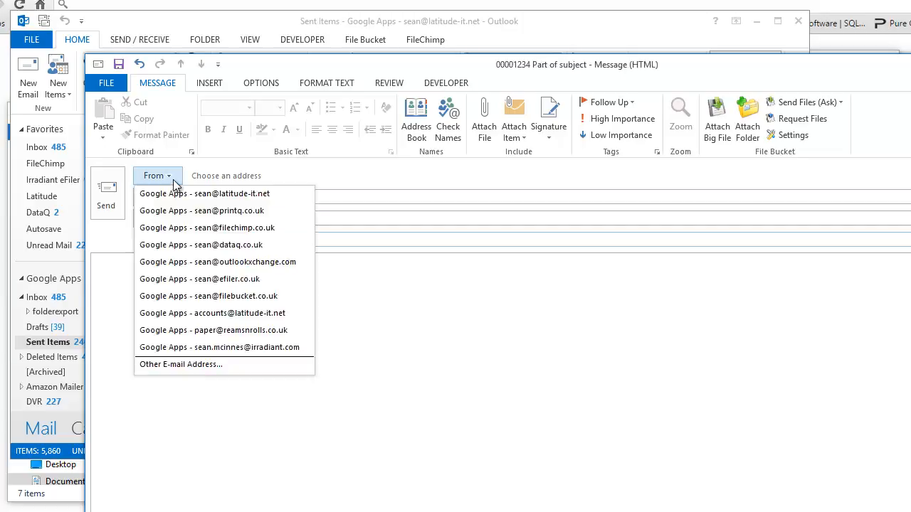
{"action": "left_click", "coordinate": [208, 200]}
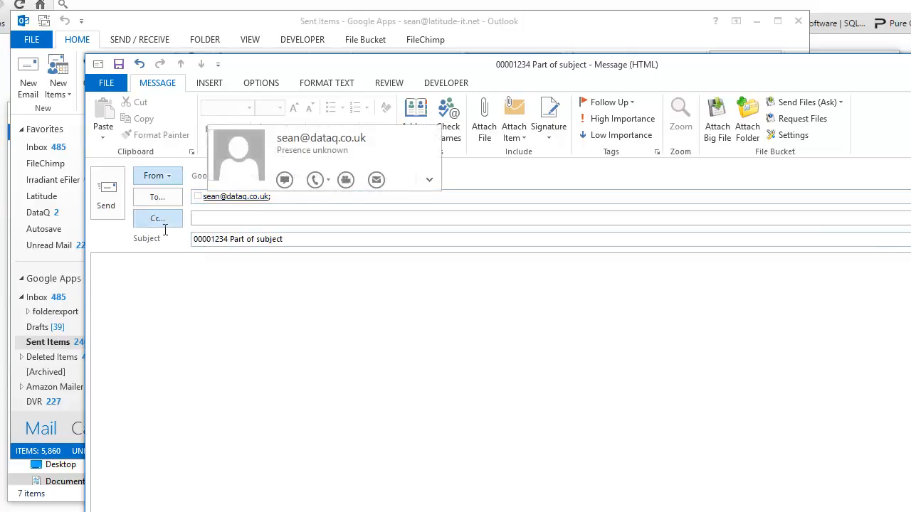
{"action": "left_click", "coordinate": [106, 189]}
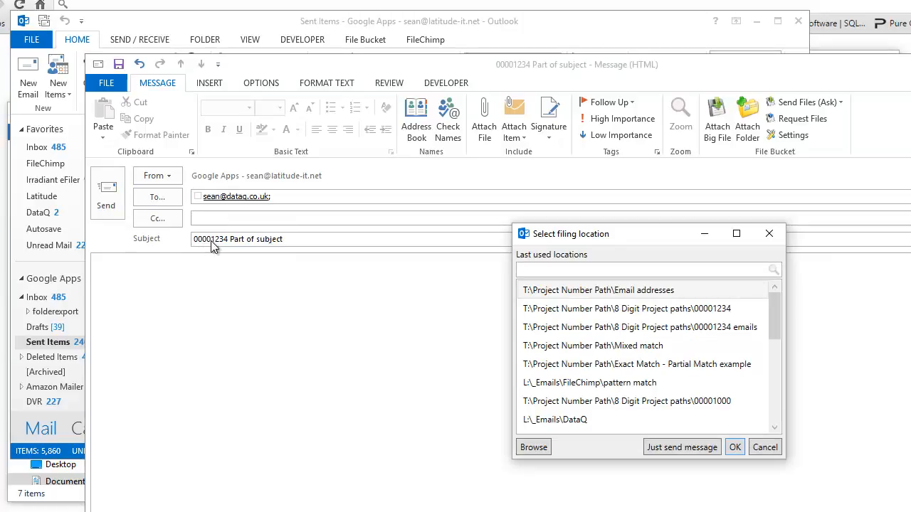
{"action": "left_click", "coordinate": [675, 448]}
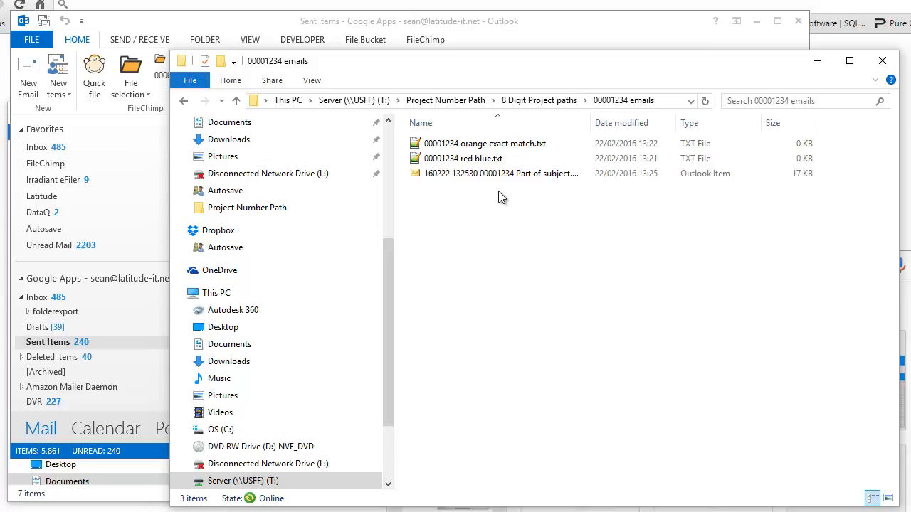
Inspect the filed "00001234 Part of subject" email and open the 0000100 folder in 7 Digit Project paths.
{"action": "left_click", "coordinate": [498, 176]}
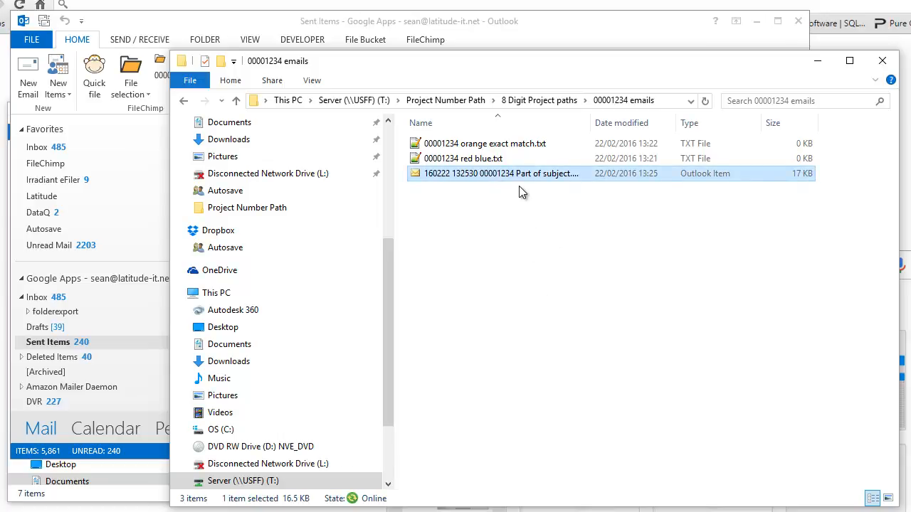
{"action": "double_click", "coordinate": [498, 174]}
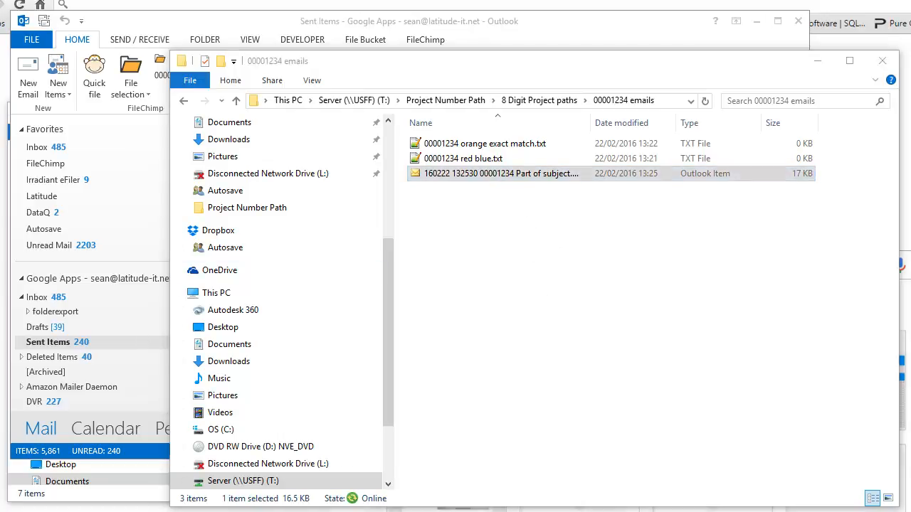
{"action": "left_click", "coordinate": [478, 101]}
{"action": "double_click", "coordinate": [454, 159]}
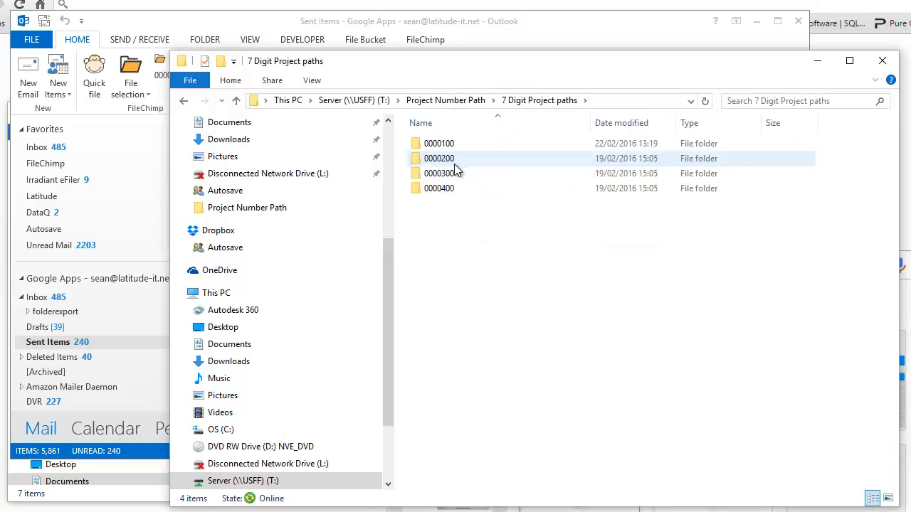
{"action": "double_click", "coordinate": [444, 145]}
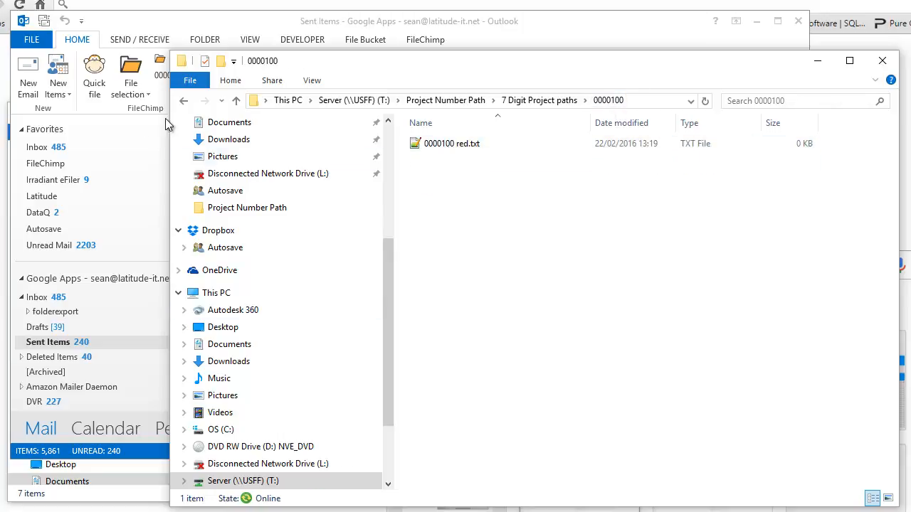
Switch to Outlook and compose a new email to the contact's address with the subject "0000100 seven digits".
{"action": "left_click", "coordinate": [57, 342]}
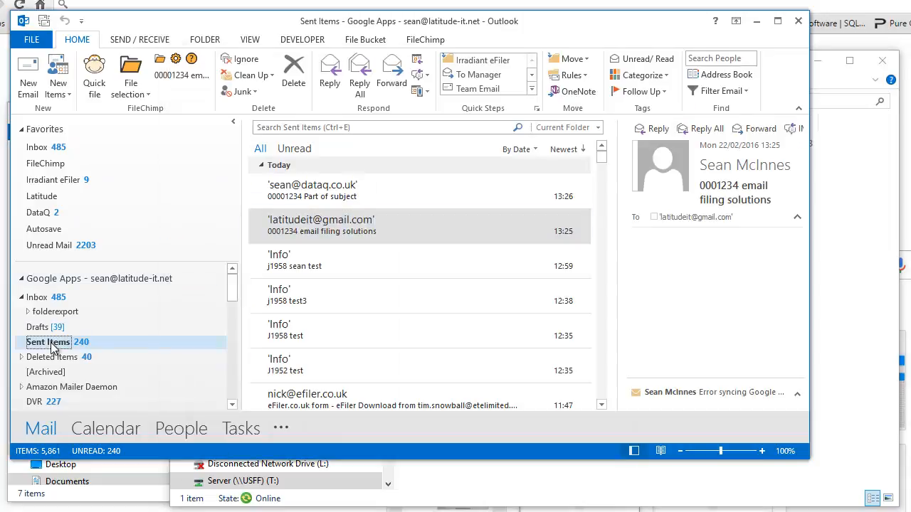
{"action": "left_click", "coordinate": [28, 79]}
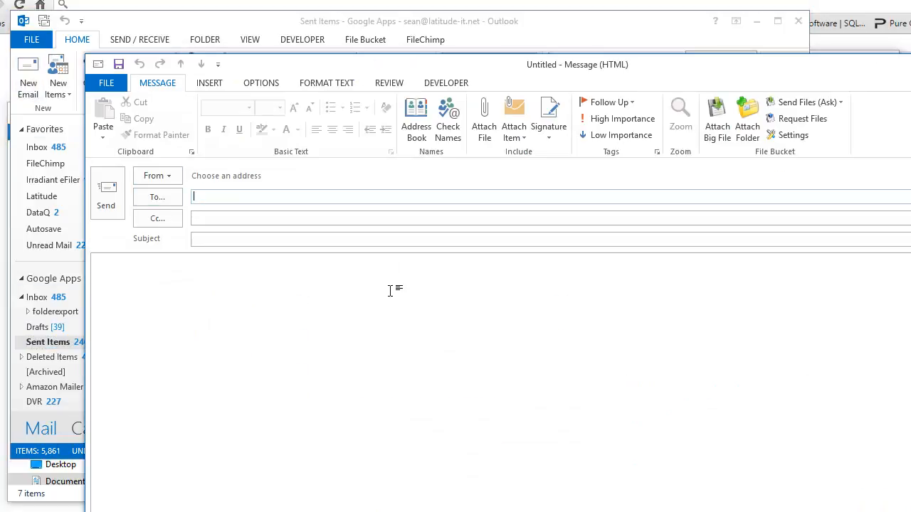
{"action": "type", "text": "s"}
{"action": "key", "text": "Down"}
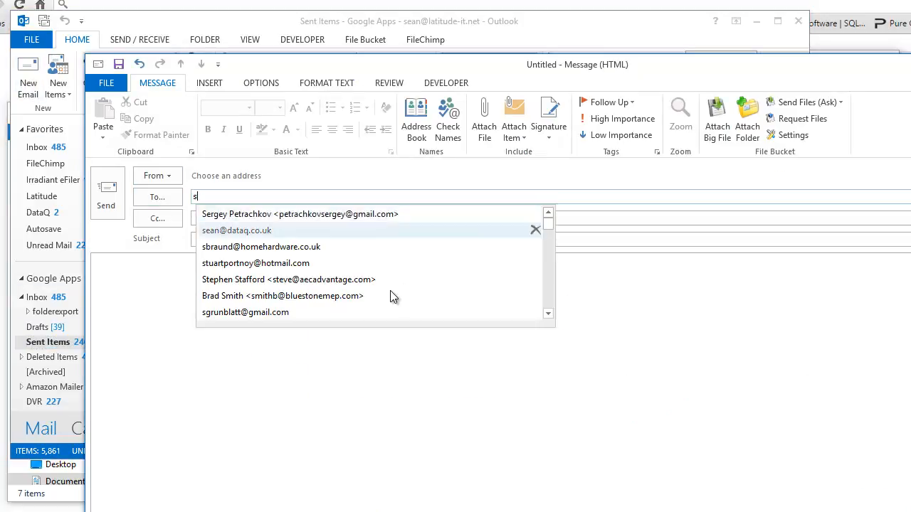
{"action": "key", "text": "Return"}
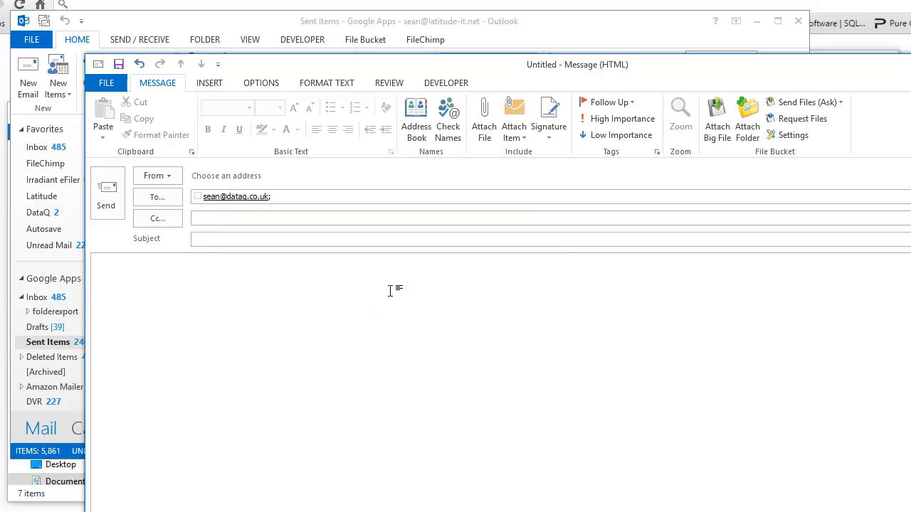
{"action": "type", "text": "000"}
{"action": "type", "text": "0"}
{"action": "type", "text": "100"}
{"action": "type", "text": " seven di"}
{"action": "type", "text": "gitd"}
{"action": "left_click", "coordinate": [355, 329]}
Choose the latitude-it.net Google Apps account as sender and just send the seven digits message without a filing location.
{"action": "left_click", "coordinate": [157, 176]}
{"action": "left_click", "coordinate": [178, 197]}
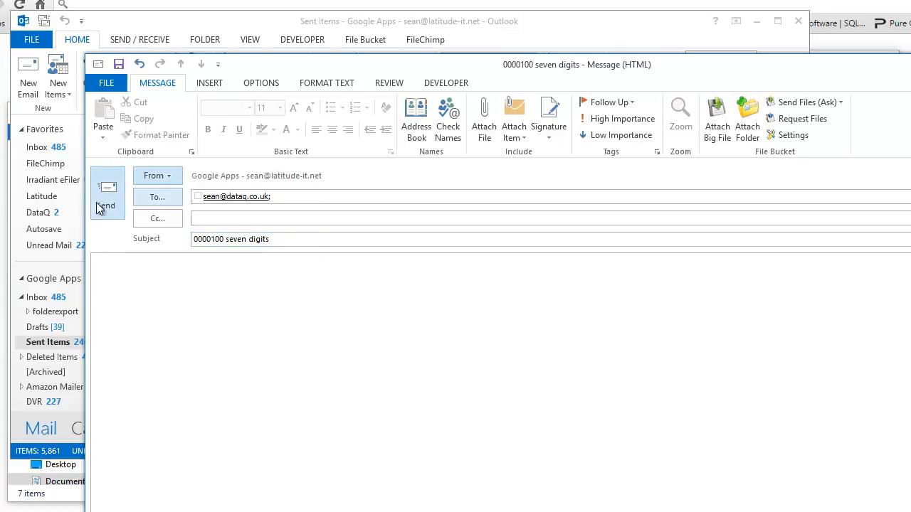
{"action": "left_click", "coordinate": [118, 207]}
{"action": "left_click", "coordinate": [690, 448]}
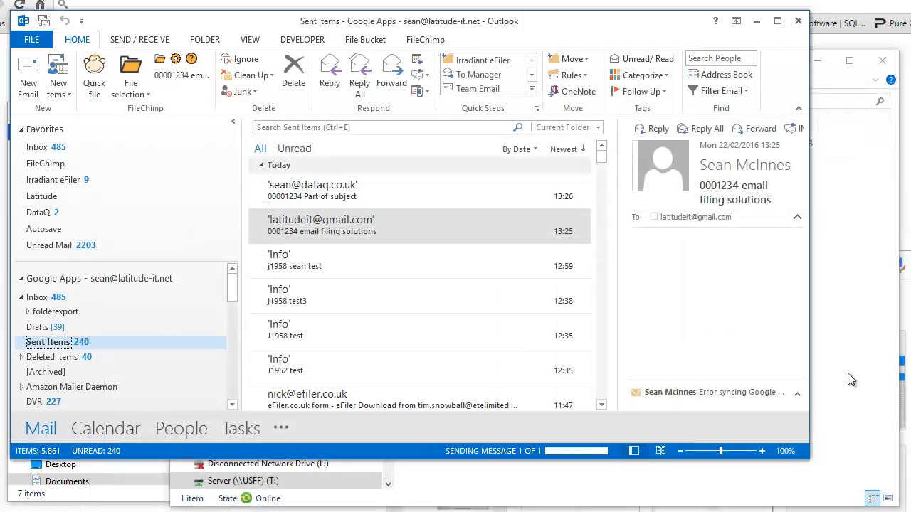
Switch to File Explorer, check the 0000100 folder for the sent email, and open 00001000 in 8 Digit Project paths.
{"action": "left_click", "coordinate": [850, 356]}
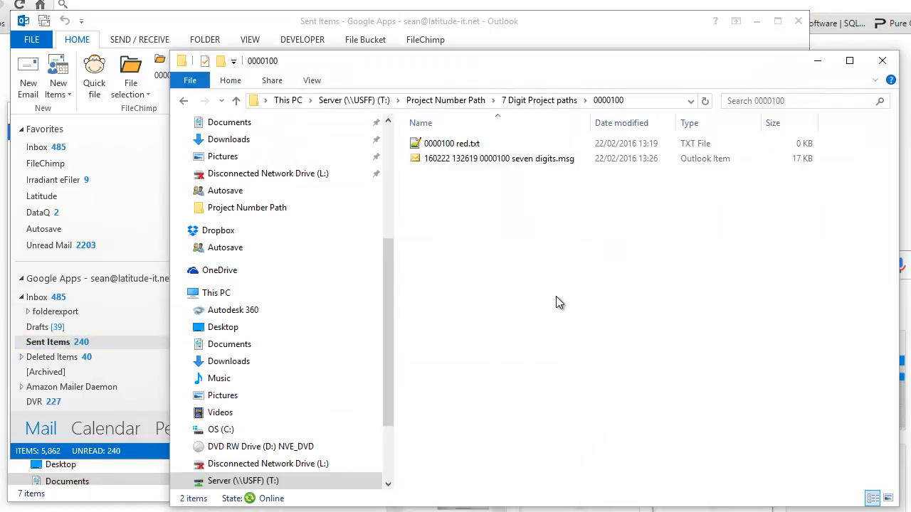
{"action": "left_click", "coordinate": [517, 159]}
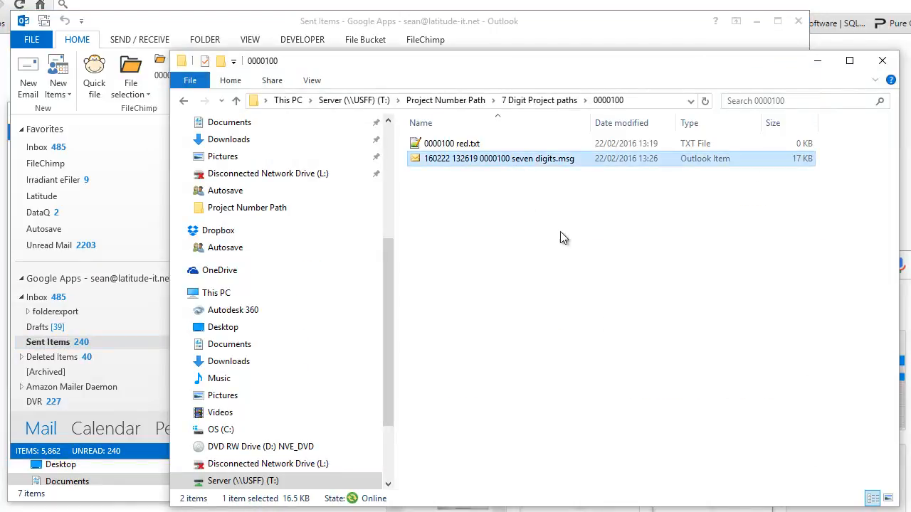
{"action": "left_click", "coordinate": [464, 102]}
{"action": "double_click", "coordinate": [442, 175]}
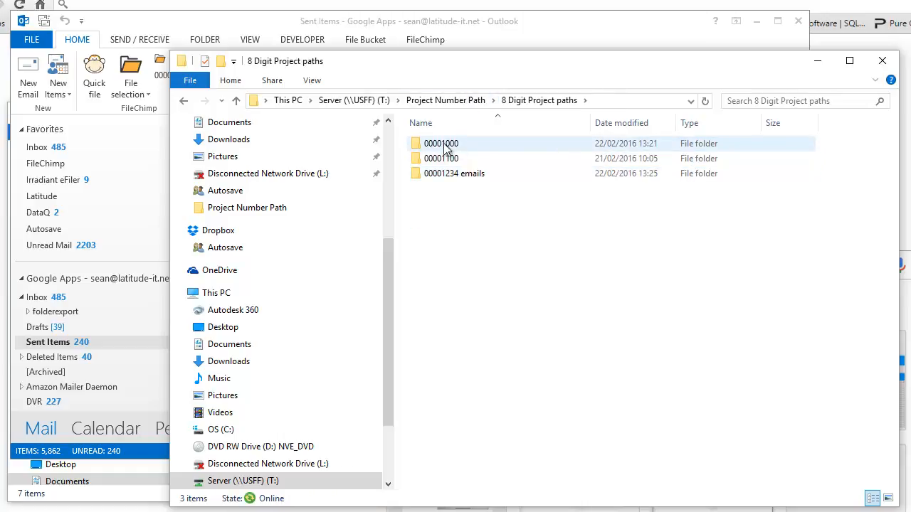
{"action": "left_click", "coordinate": [447, 147]}
{"action": "double_click", "coordinate": [447, 147]}
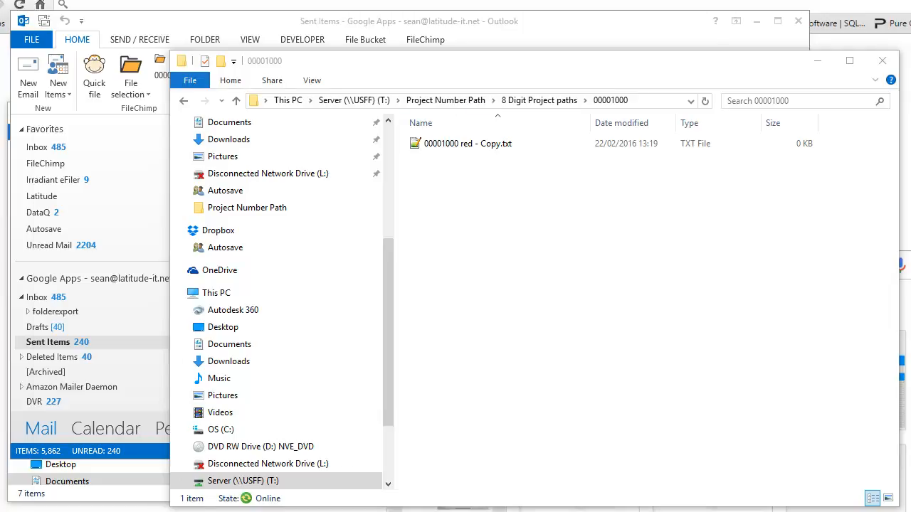
Switch to FileChimp and create a new profile that monitors the Documents\FileChimp\Attachments folder.
{"action": "key", "text": "alt+Tab"}
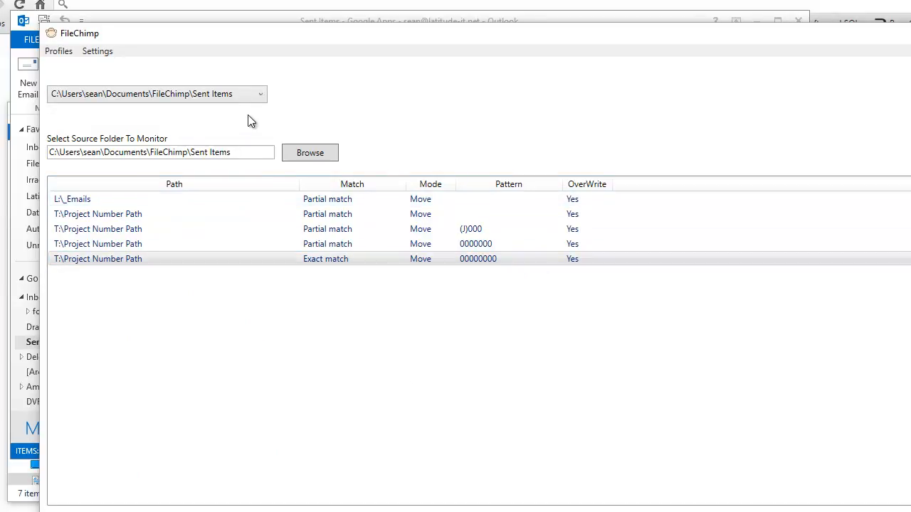
{"action": "left_click", "coordinate": [59, 52]}
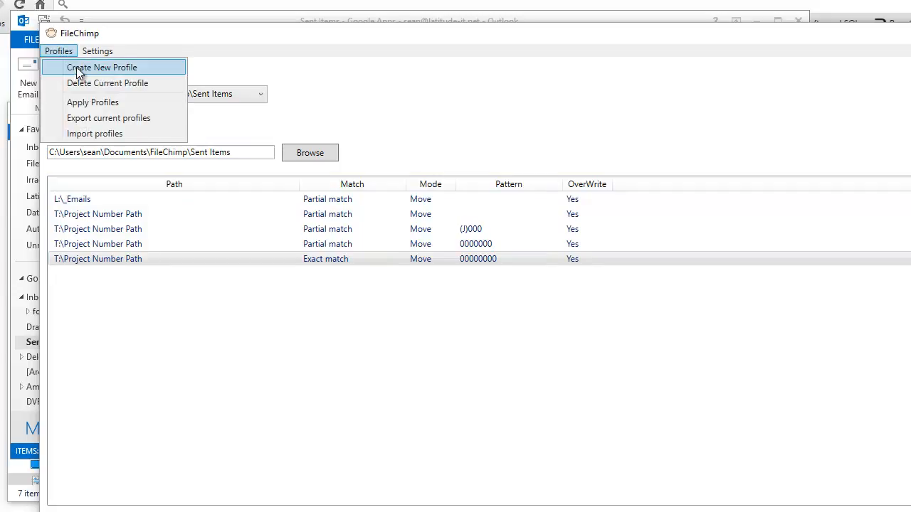
{"action": "left_click", "coordinate": [76, 67]}
{"action": "left_click", "coordinate": [314, 154]}
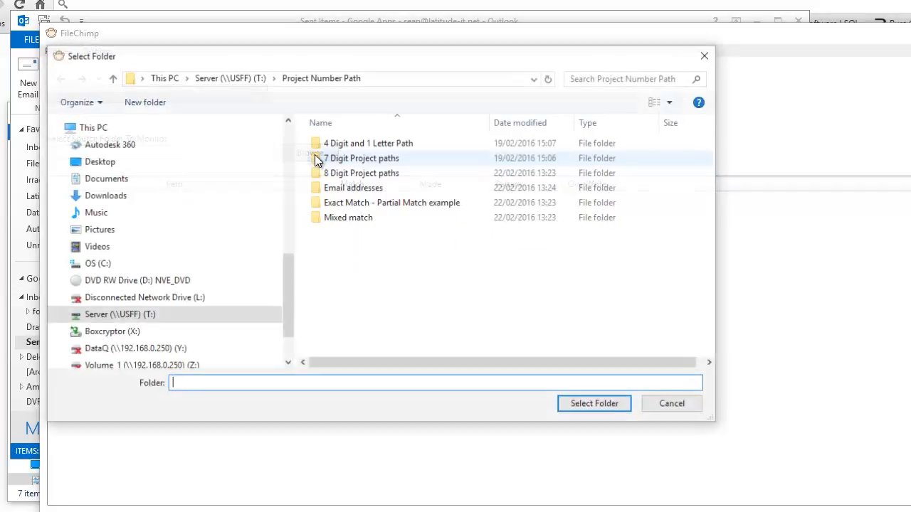
{"action": "left_click", "coordinate": [231, 179]}
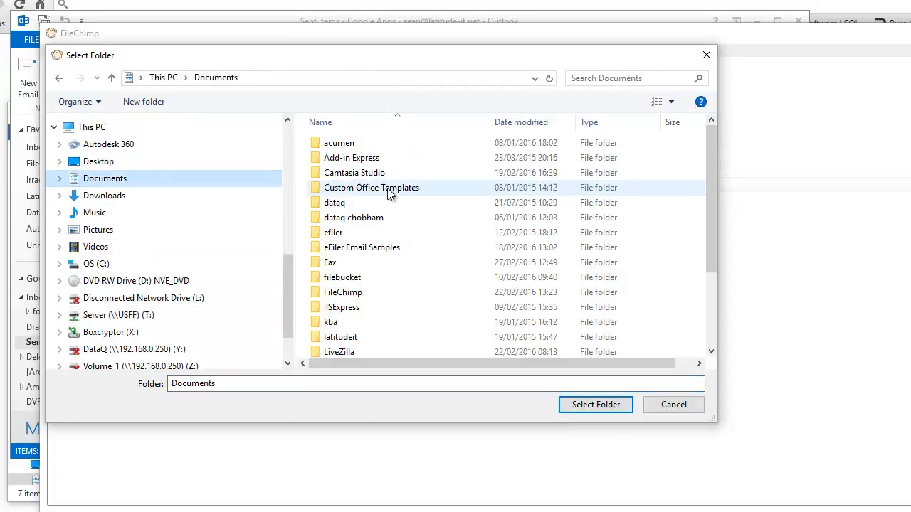
{"action": "double_click", "coordinate": [349, 292]}
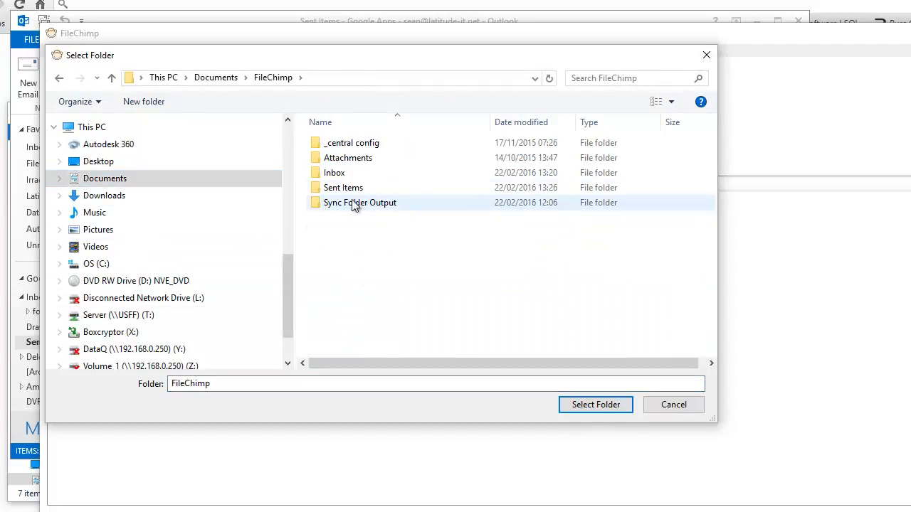
{"action": "left_click", "coordinate": [348, 158]}
{"action": "left_click", "coordinate": [597, 404]}
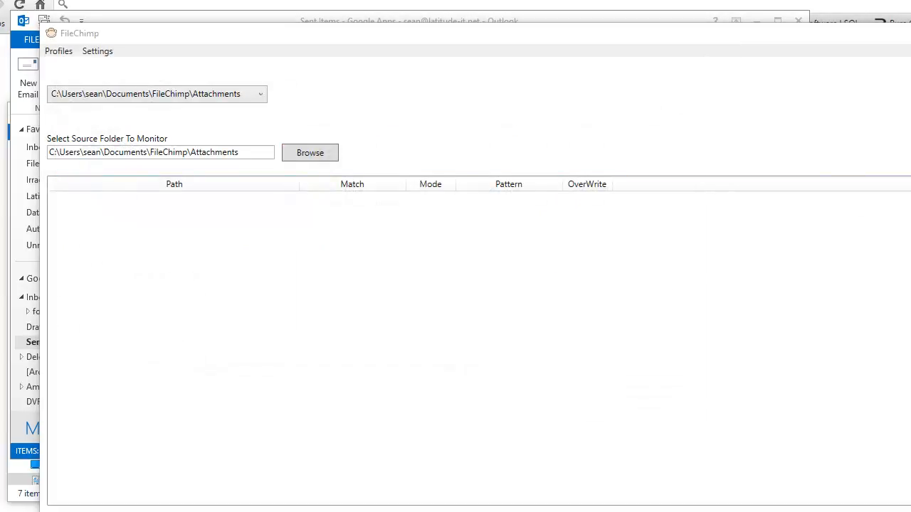
Start a new rule for the Attachments profile and add the subfolder path "Attachments".
{"action": "left_click_drag", "start_coordinate": [910, 100], "coordinate": [639, 101]}
{"action": "left_click", "coordinate": [516, 169]}
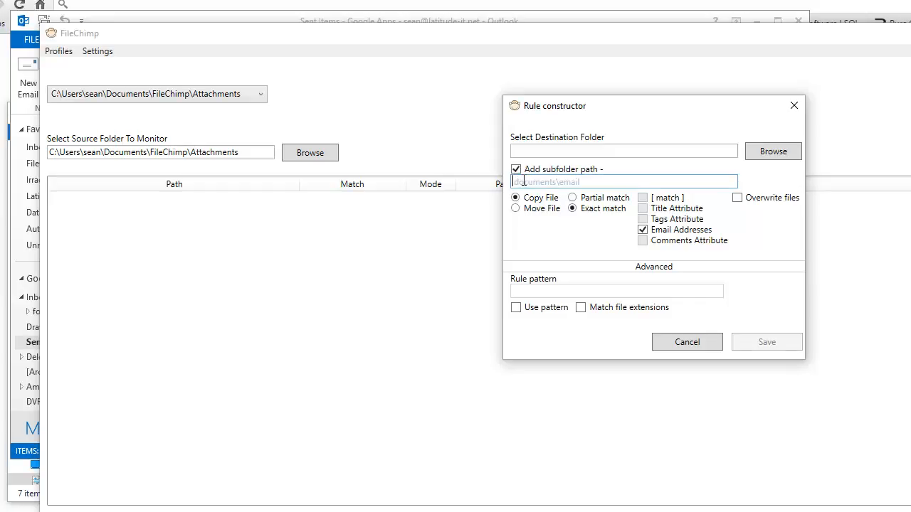
{"action": "left_click", "coordinate": [523, 181]}
{"action": "type", "text": "Attachments"}
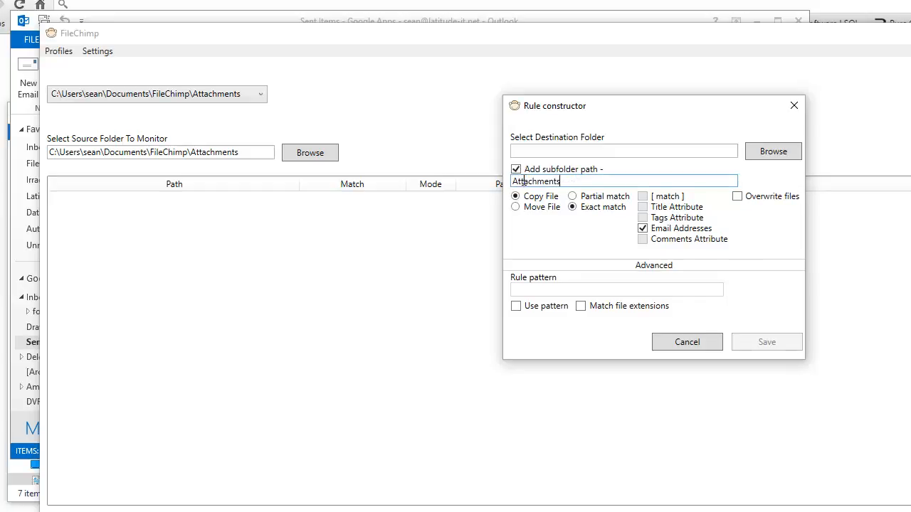
Set the rule's destination folder to Project Number Path on the T: server drive.
{"action": "left_click", "coordinate": [748, 152]}
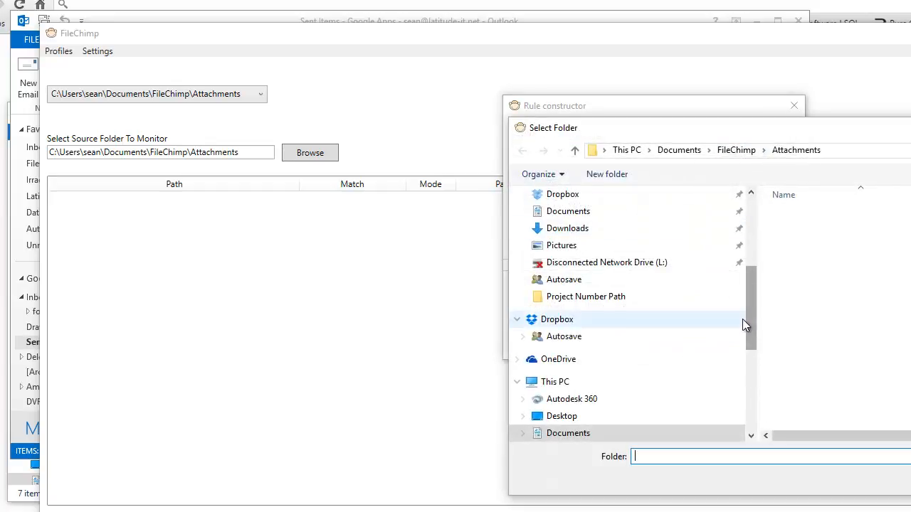
{"action": "left_click_drag", "start_coordinate": [748, 319], "coordinate": [751, 324]}
{"action": "left_click_drag", "start_coordinate": [756, 369], "coordinate": [762, 390]}
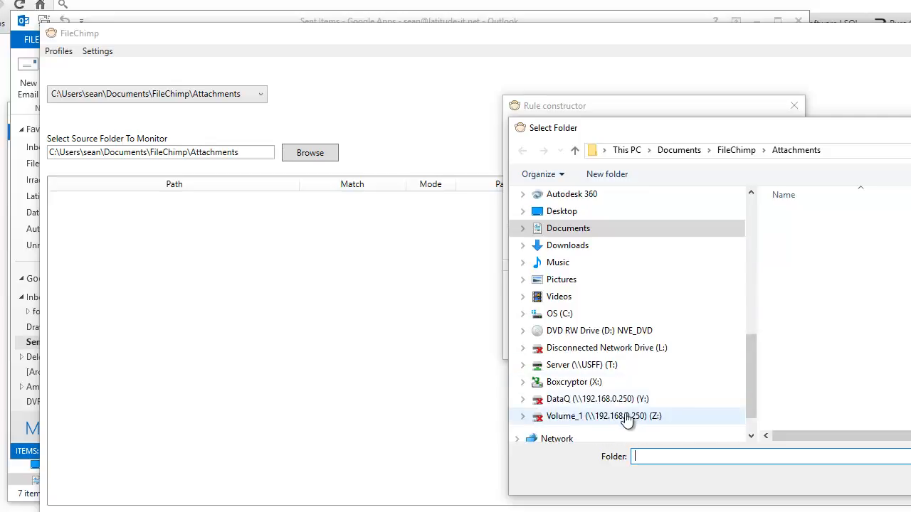
{"action": "left_click", "coordinate": [606, 369]}
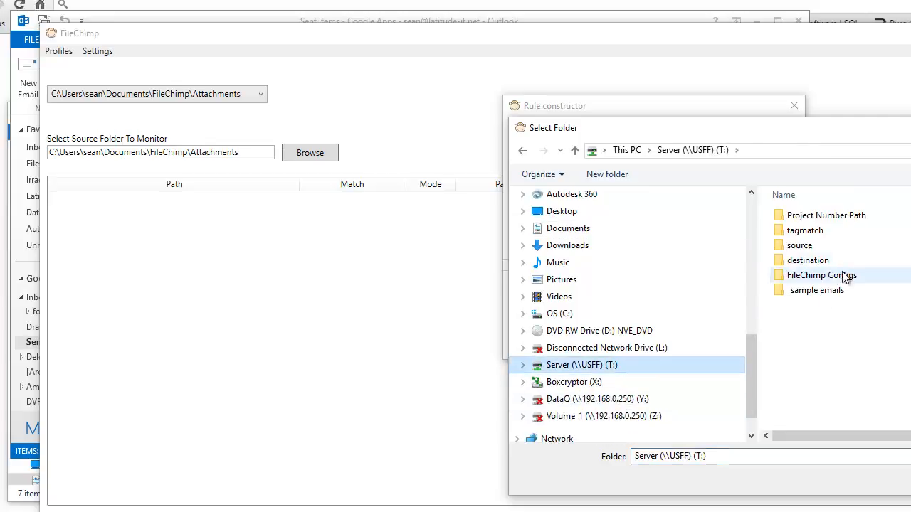
{"action": "left_click", "coordinate": [820, 215]}
{"action": "key", "text": "Return"}
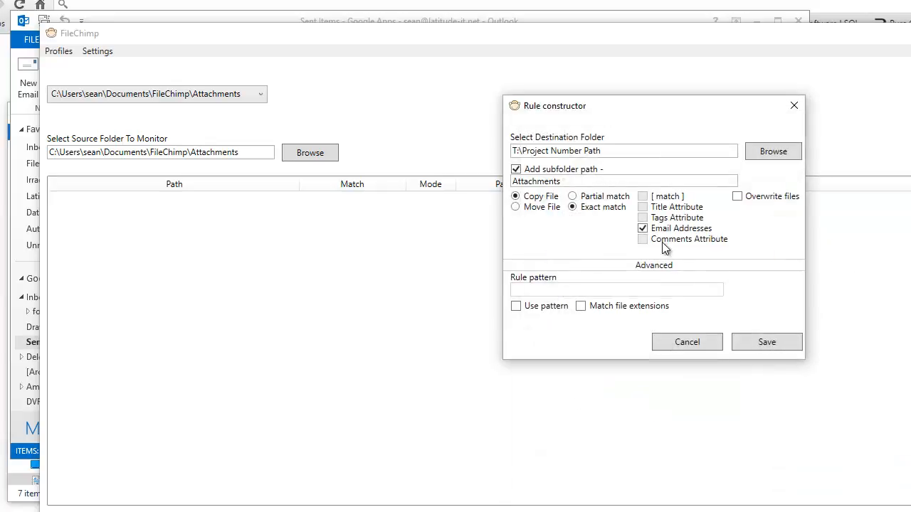
Set the rule to move files by partial match with overwriting and the pattern 00000000, and save it.
{"action": "left_click", "coordinate": [737, 196]}
{"action": "left_click", "coordinate": [576, 198]}
{"action": "left_click", "coordinate": [517, 211]}
{"action": "left_click", "coordinate": [524, 307]}
{"action": "left_click", "coordinate": [524, 289]}
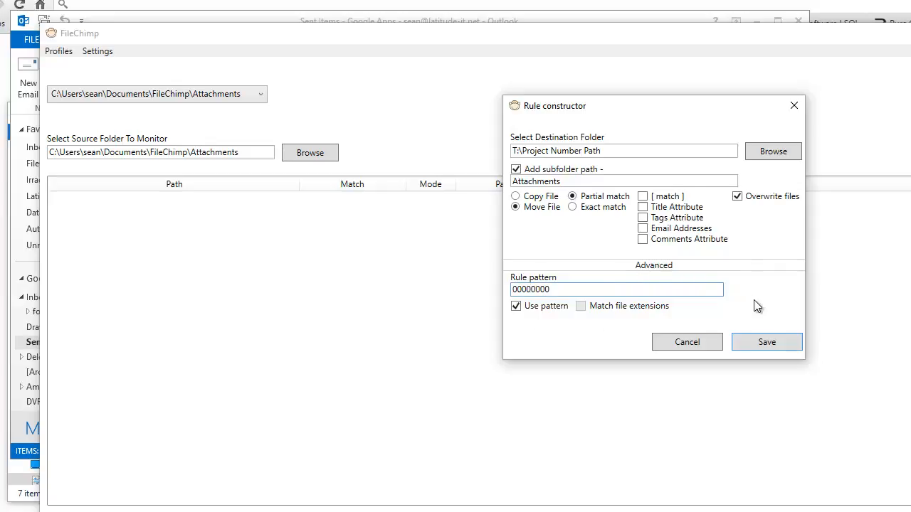
{"action": "left_click", "coordinate": [771, 341]}
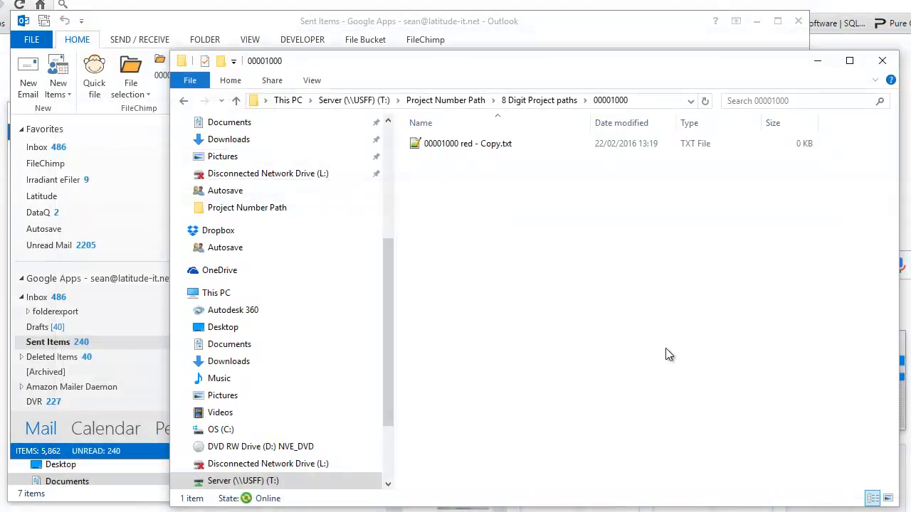
Switch to Outlook, send and receive mail for all folders, and open the Inbox.
{"action": "left_click", "coordinate": [535, 25]}
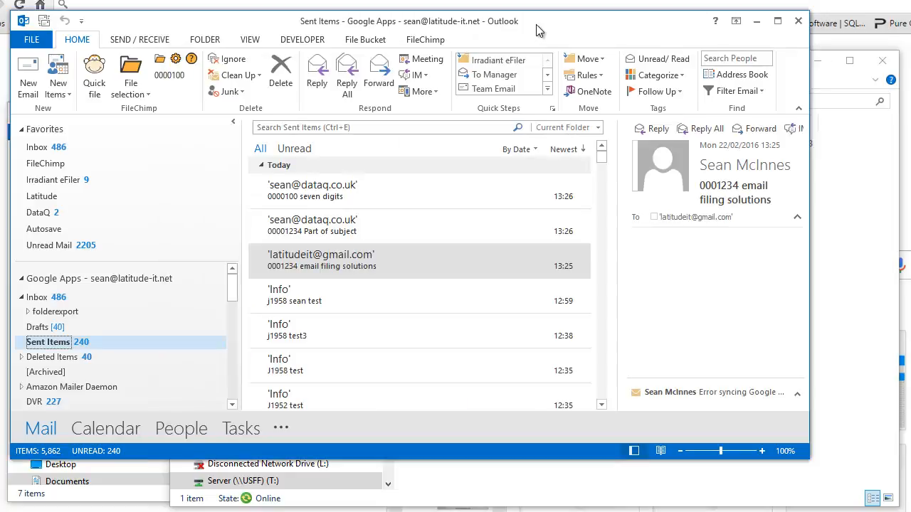
{"action": "left_click", "coordinate": [135, 41]}
{"action": "left_click", "coordinate": [44, 79]}
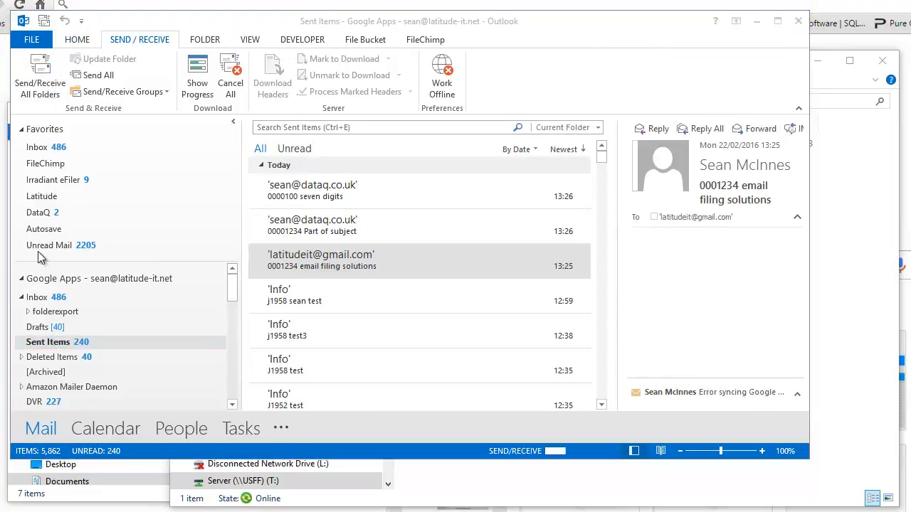
{"action": "left_click", "coordinate": [37, 297]}
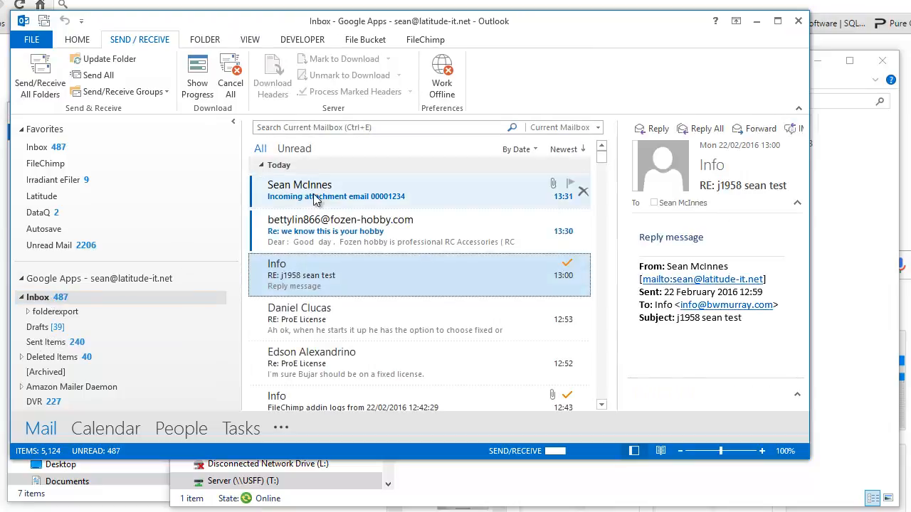
View the email "Incoming attachment email 00001234" in the Inbox, and open the "00001234 emails" project folder in File Explorer.
{"action": "left_click", "coordinate": [332, 193]}
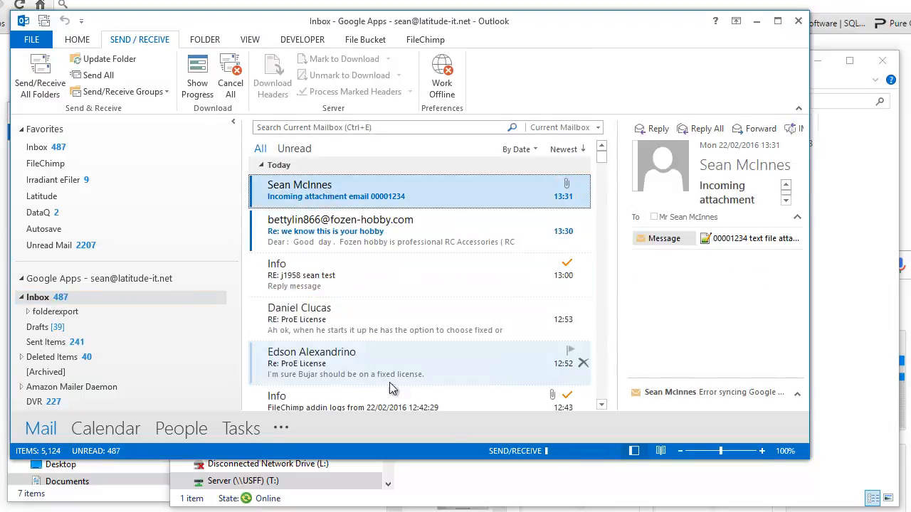
{"action": "left_click", "coordinate": [484, 488]}
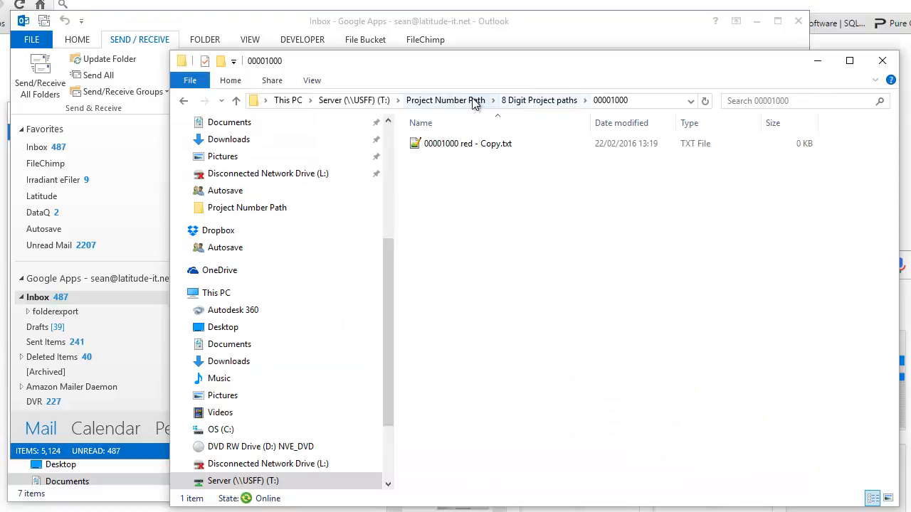
{"action": "left_click", "coordinate": [520, 102]}
{"action": "double_click", "coordinate": [464, 176]}
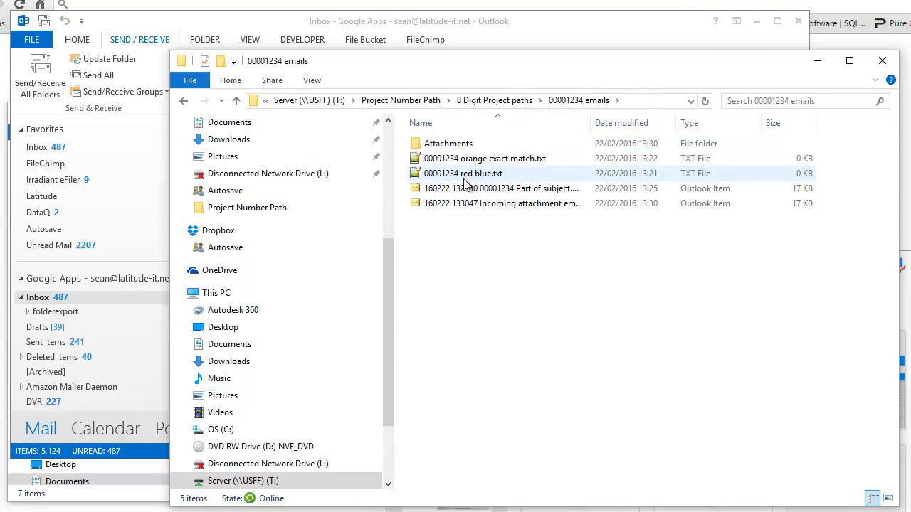
{"action": "left_click", "coordinate": [478, 205]}
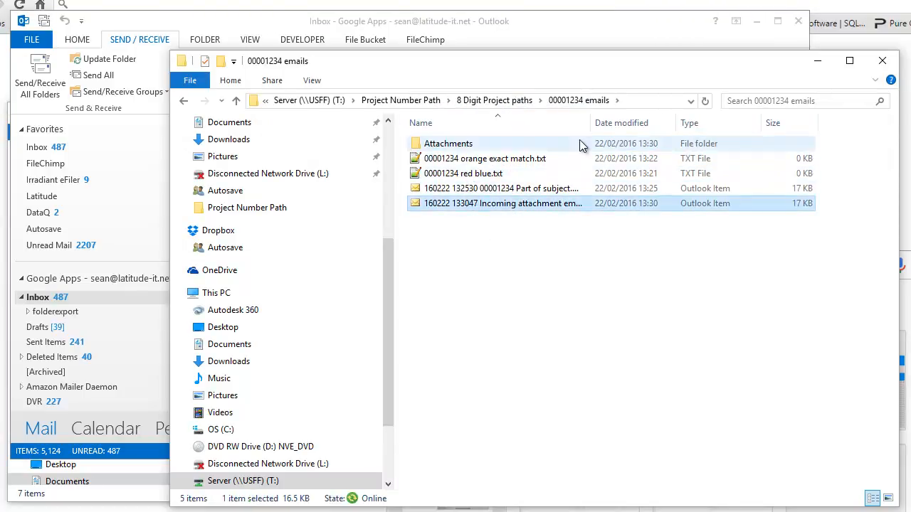
{"action": "left_click_drag", "start_coordinate": [593, 122], "coordinate": [665, 122]}
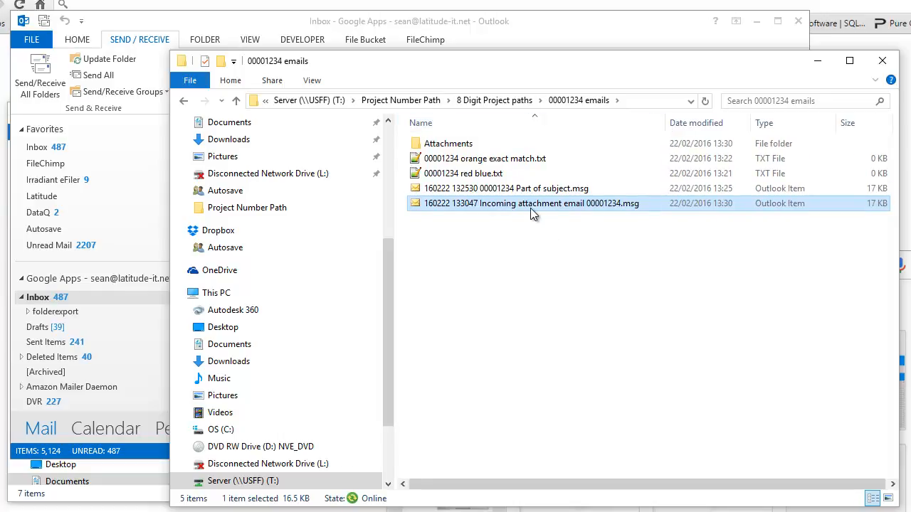
{"action": "double_click", "coordinate": [499, 205]}
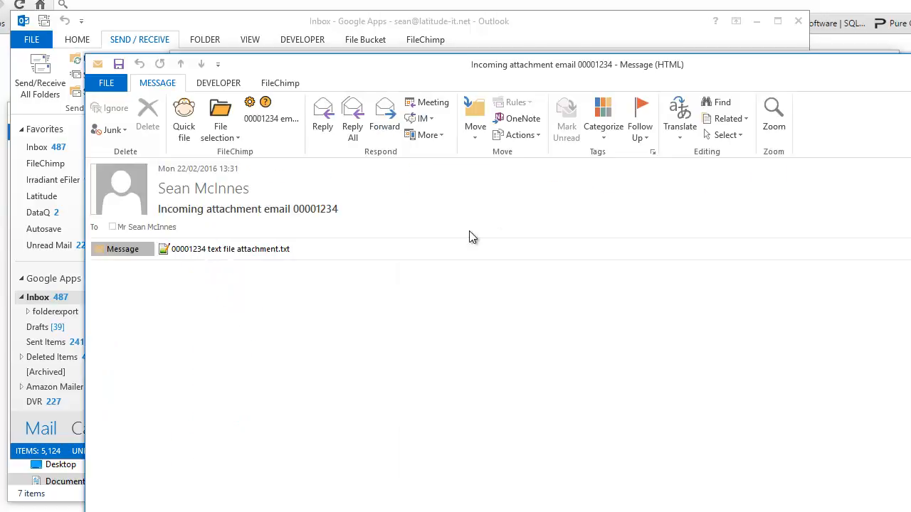
{"action": "key", "text": "Escape"}
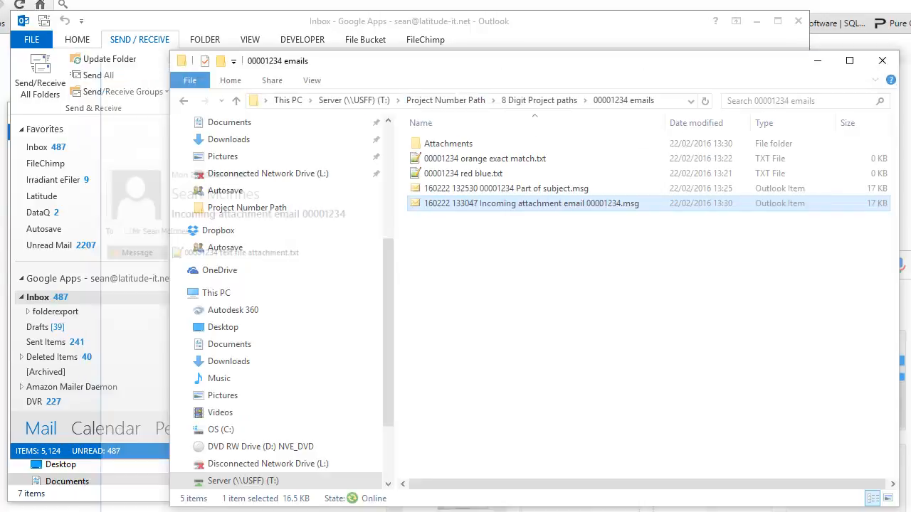
{"action": "double_click", "coordinate": [445, 145]}
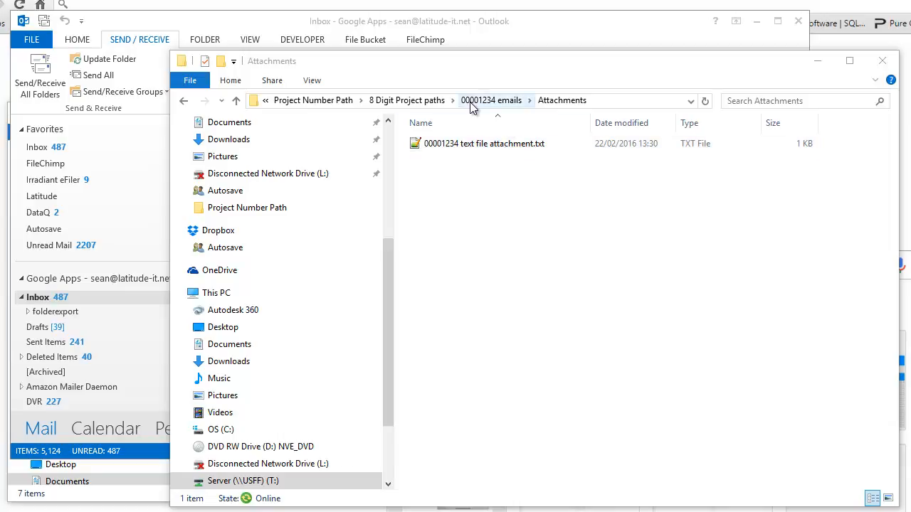
Switch to Outlook, open the FileChimp add-in settings, and examine the path for saving filed email attachments.
{"action": "left_click", "coordinate": [238, 25]}
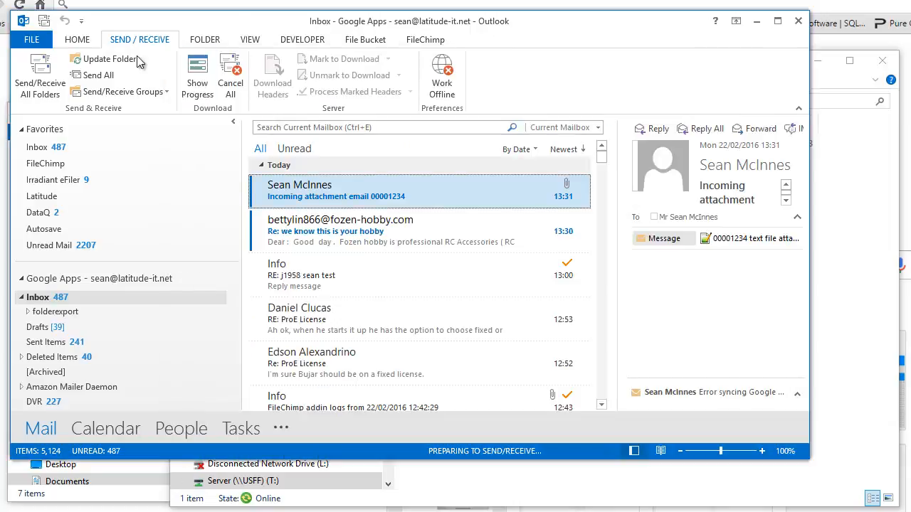
{"action": "left_click", "coordinate": [76, 39]}
{"action": "left_click", "coordinate": [175, 59]}
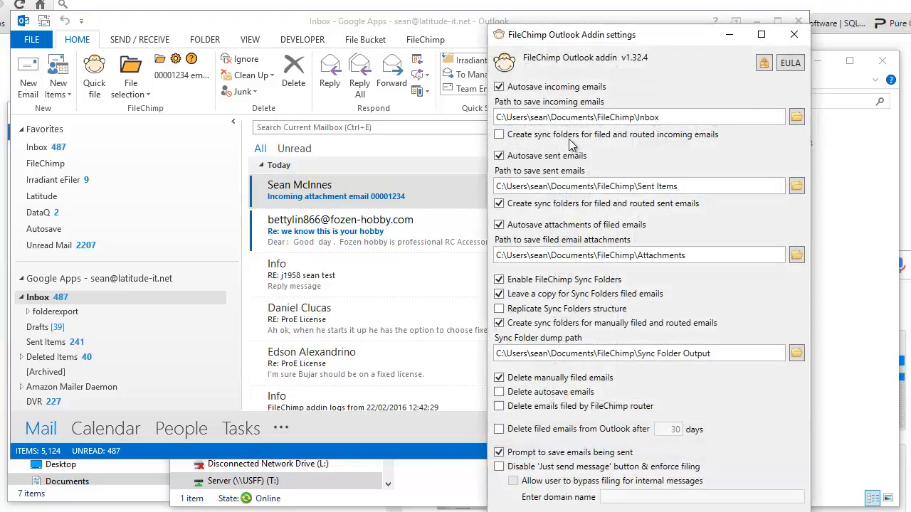
{"action": "left_click_drag", "start_coordinate": [579, 39], "coordinate": [422, 15]}
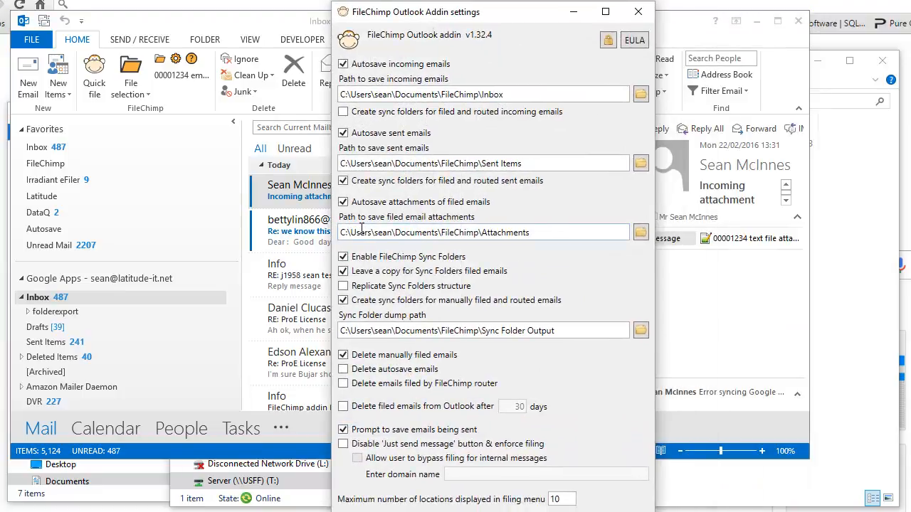
{"action": "left_click_drag", "start_coordinate": [538, 233], "coordinate": [316, 237]}
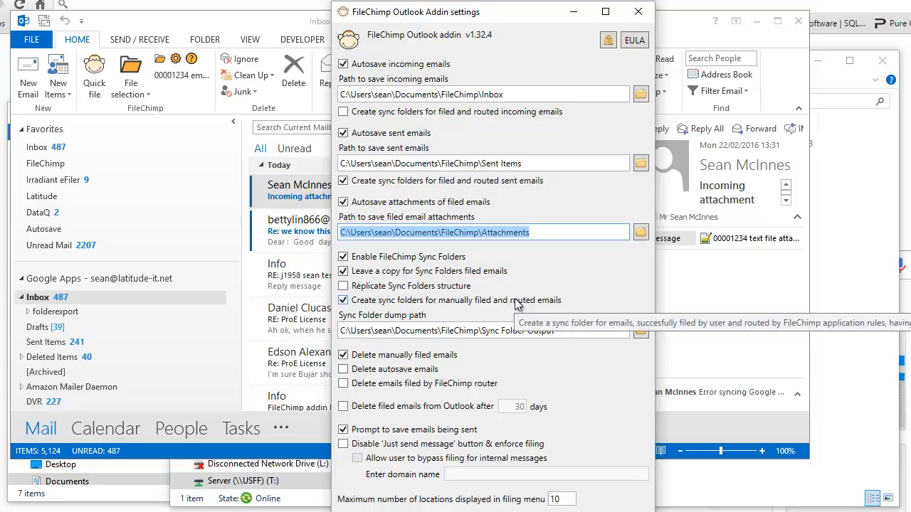
{"action": "left_click", "coordinate": [619, 511]}
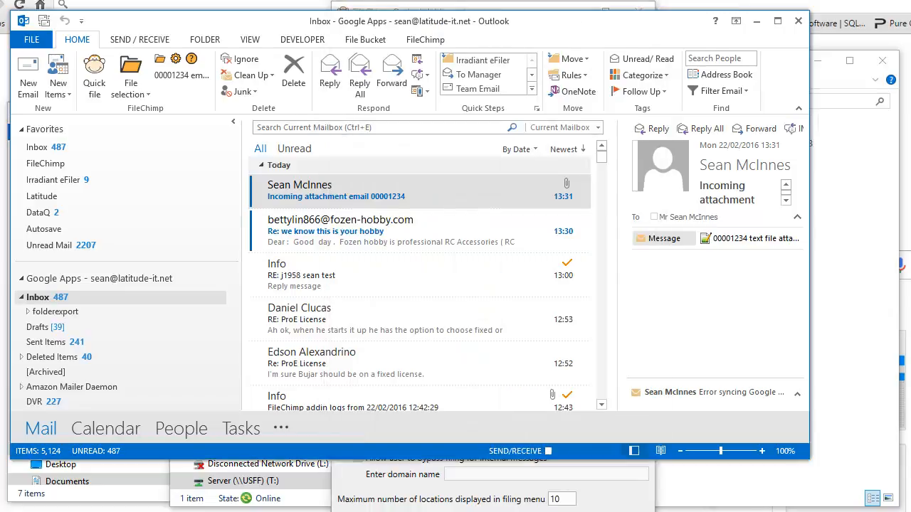